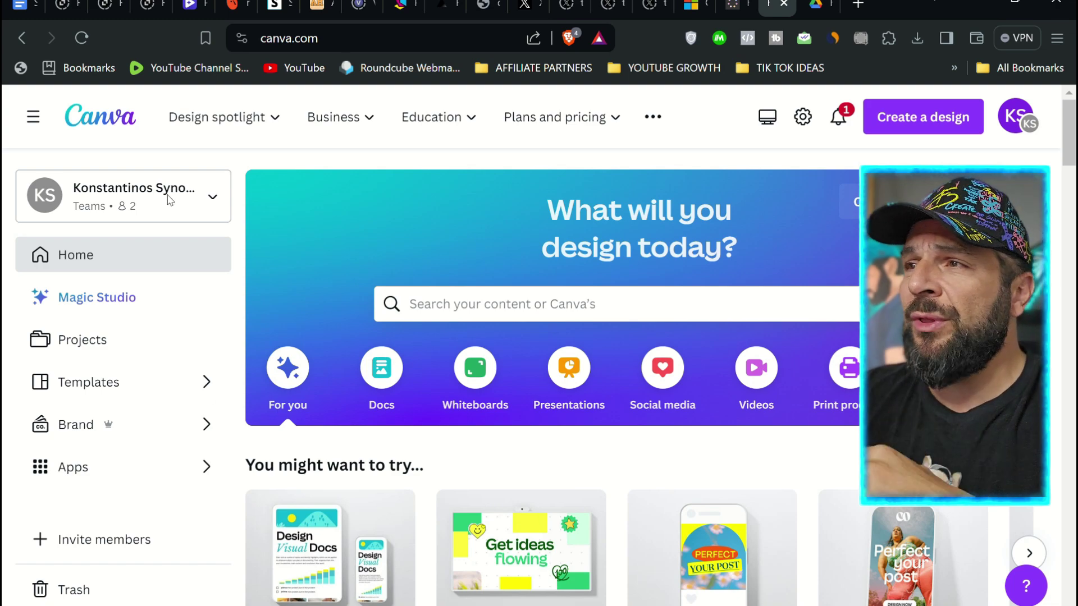
Step: Open the Unorthodox Marketing carousel from the Recent designs list
{"action": "scroll", "coordinate": [519, 314], "scroll_direction": "down", "scroll_amount": 10}
{"action": "scroll", "coordinate": [517, 313], "scroll_direction": "up", "scroll_amount": 6}
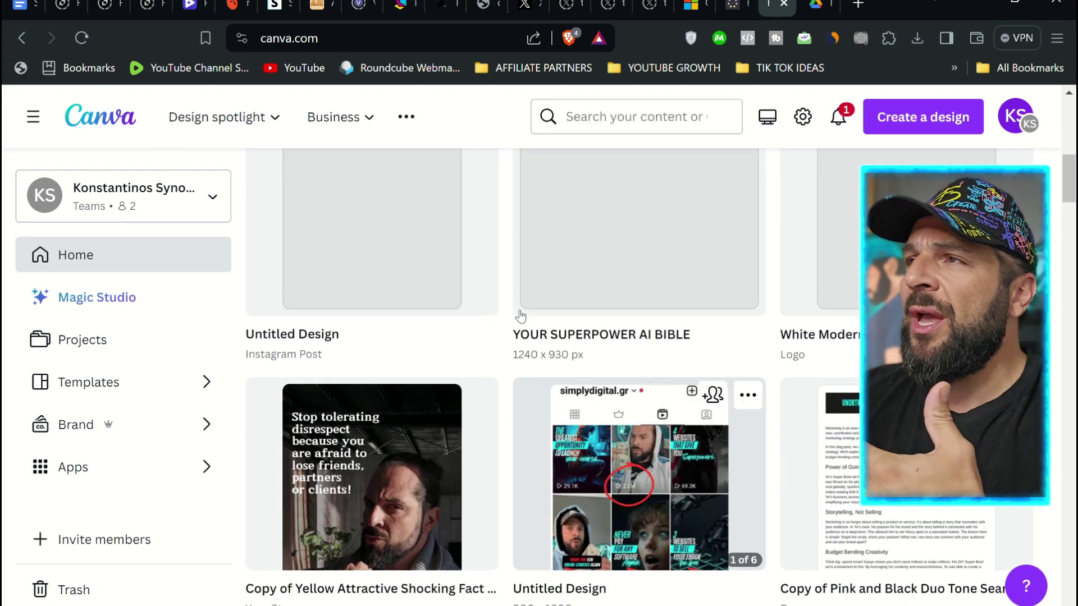
{"action": "scroll", "coordinate": [520, 315], "scroll_direction": "down", "scroll_amount": 7}
{"action": "scroll", "coordinate": [518, 315], "scroll_direction": "down", "scroll_amount": 1}
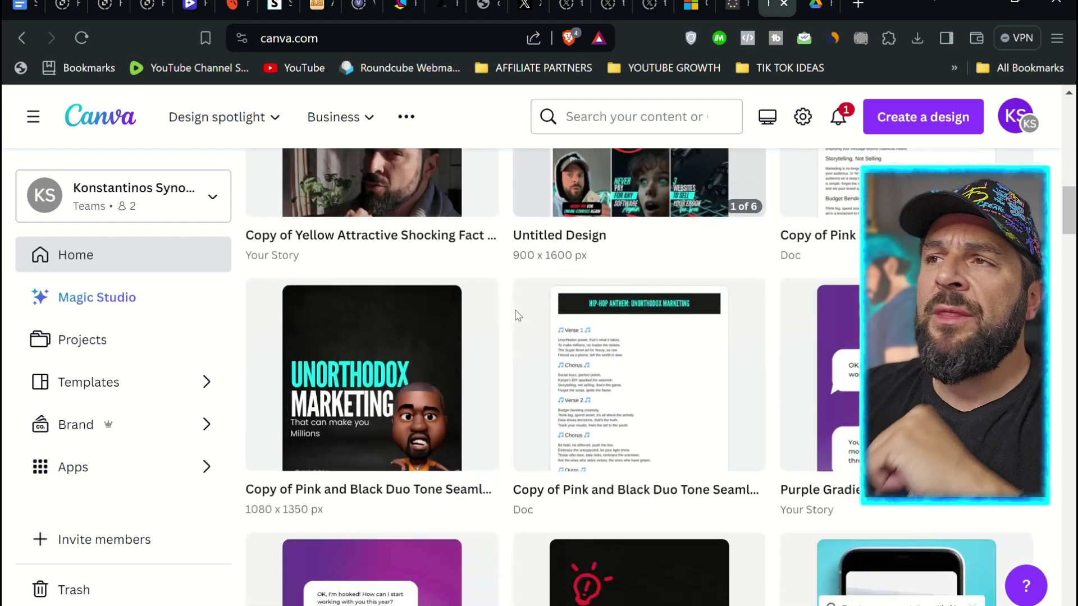
{"action": "left_click", "coordinate": [334, 375]}
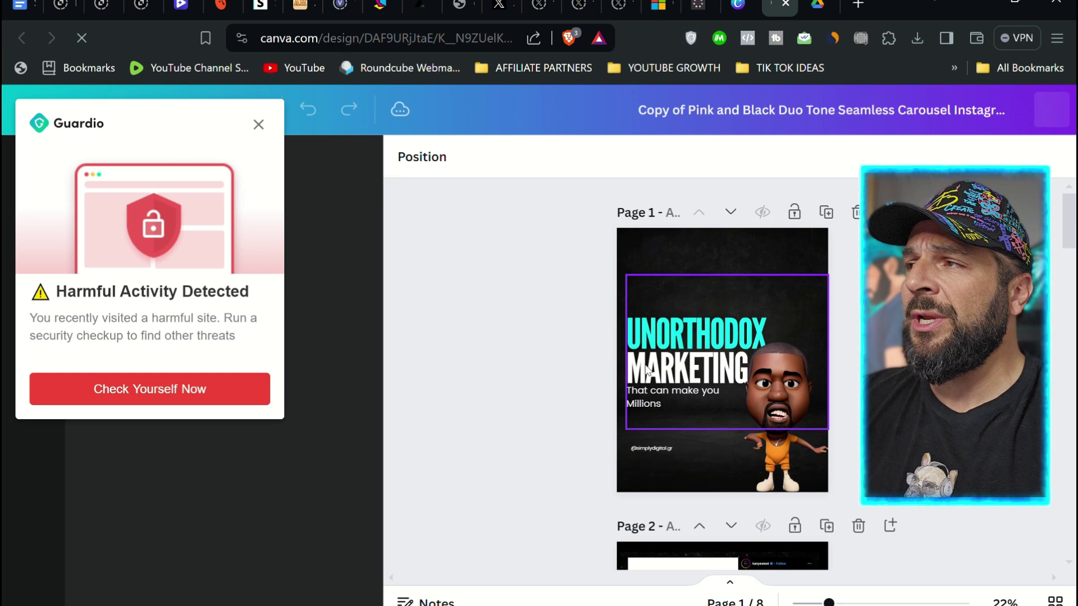
Step: Dismiss the Guardio warning popup and scroll through the carousel's eight pages
{"action": "left_click", "coordinate": [258, 124]}
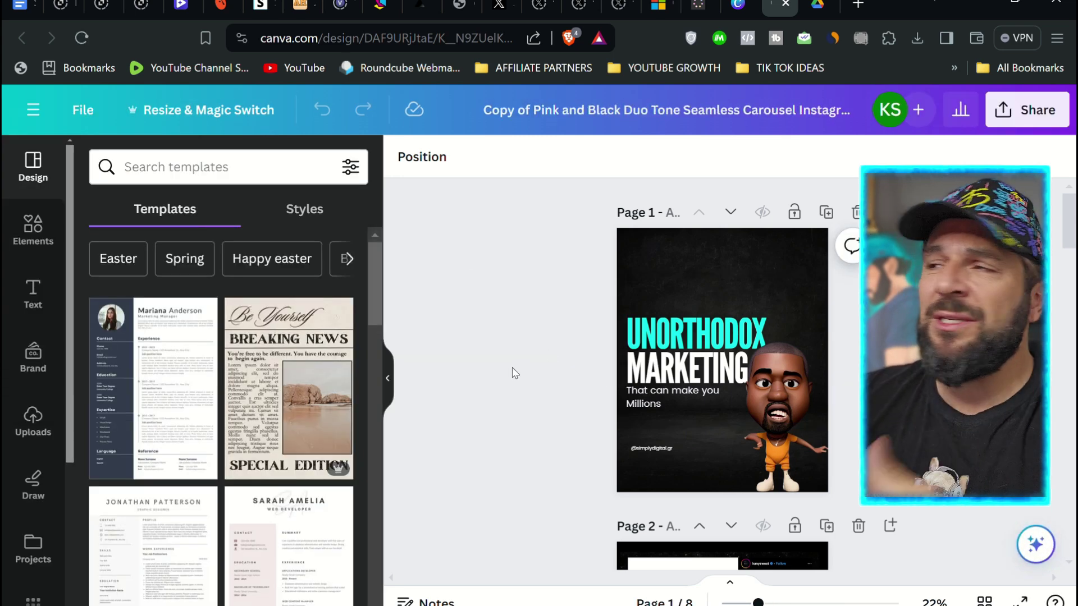
{"action": "scroll", "coordinate": [515, 374], "scroll_direction": "down", "scroll_amount": 15}
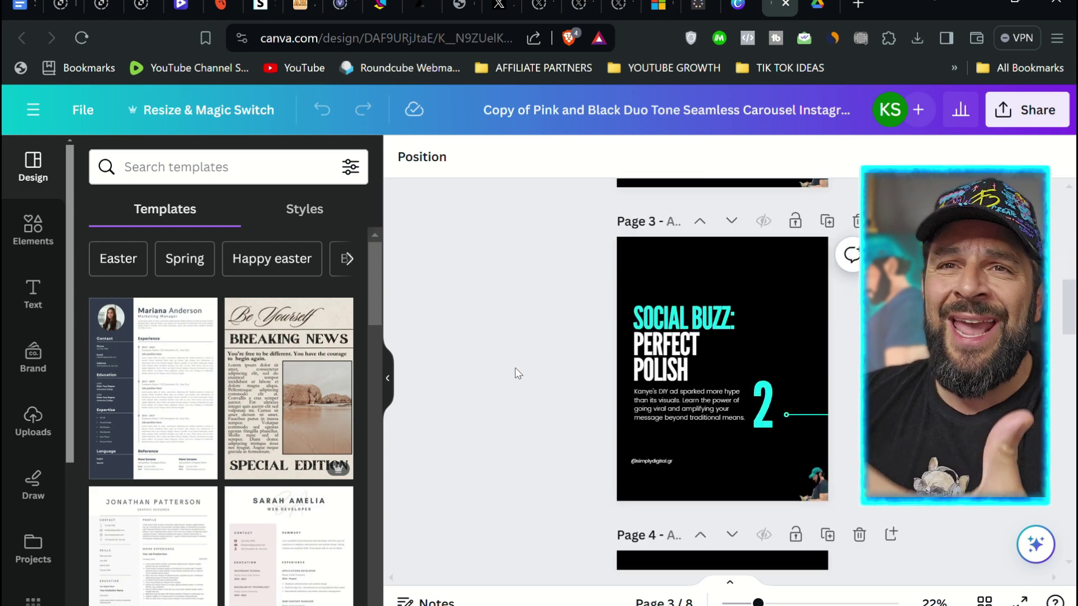
{"action": "scroll", "coordinate": [518, 374], "scroll_direction": "down", "scroll_amount": 5}
{"action": "scroll", "coordinate": [517, 367], "scroll_direction": "down", "scroll_amount": 5}
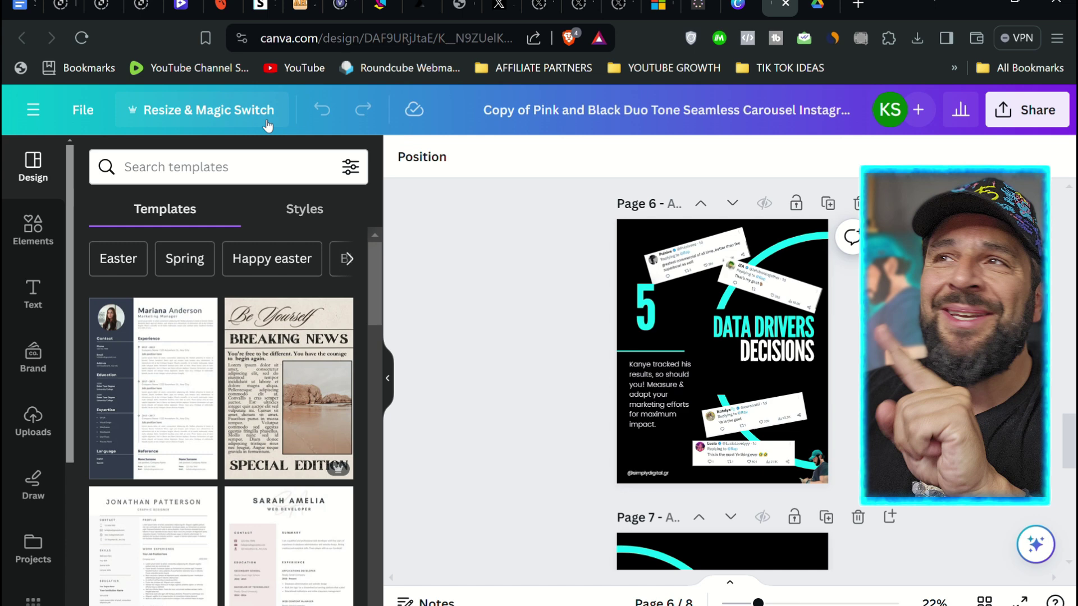
Step: Bring up the carousel's Transform into Doc options from Resize & Magic Switch
{"action": "left_click", "coordinate": [194, 118]}
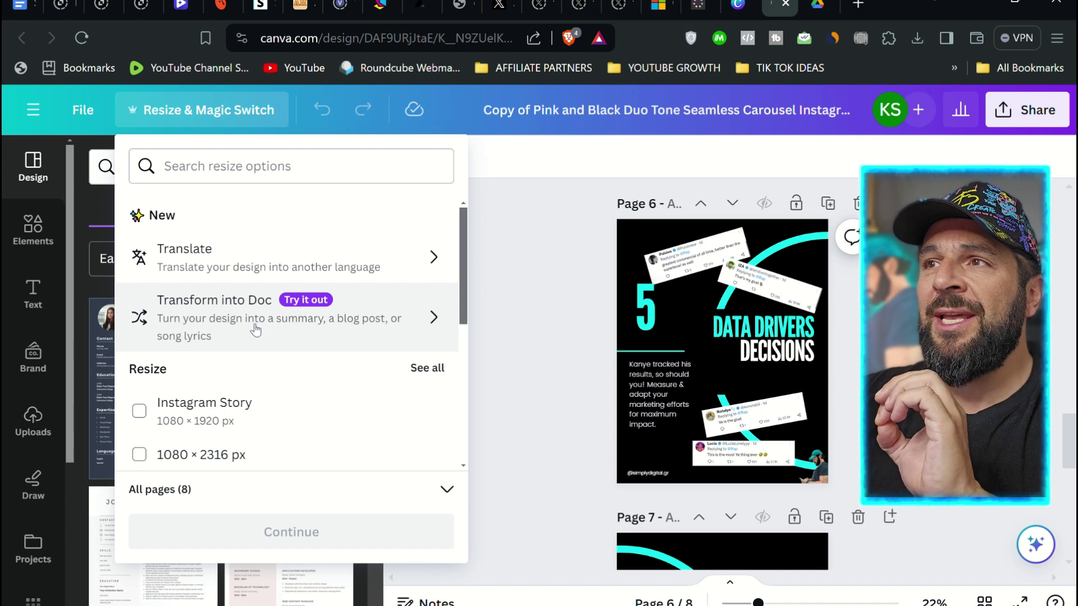
{"action": "left_click", "coordinate": [434, 321]}
{"action": "scroll", "coordinate": [185, 343], "scroll_direction": "down", "scroll_amount": 2}
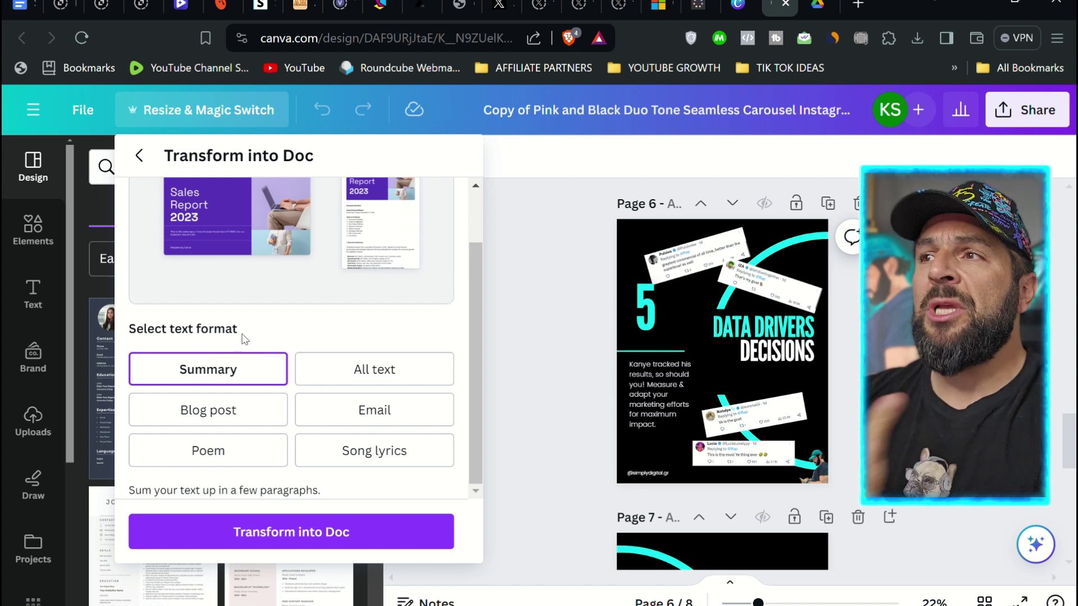
Step: Preview the All text, Email, Blog post, Poem and Song lyrics formats, then pick Blog post
{"action": "left_click", "coordinate": [383, 373]}
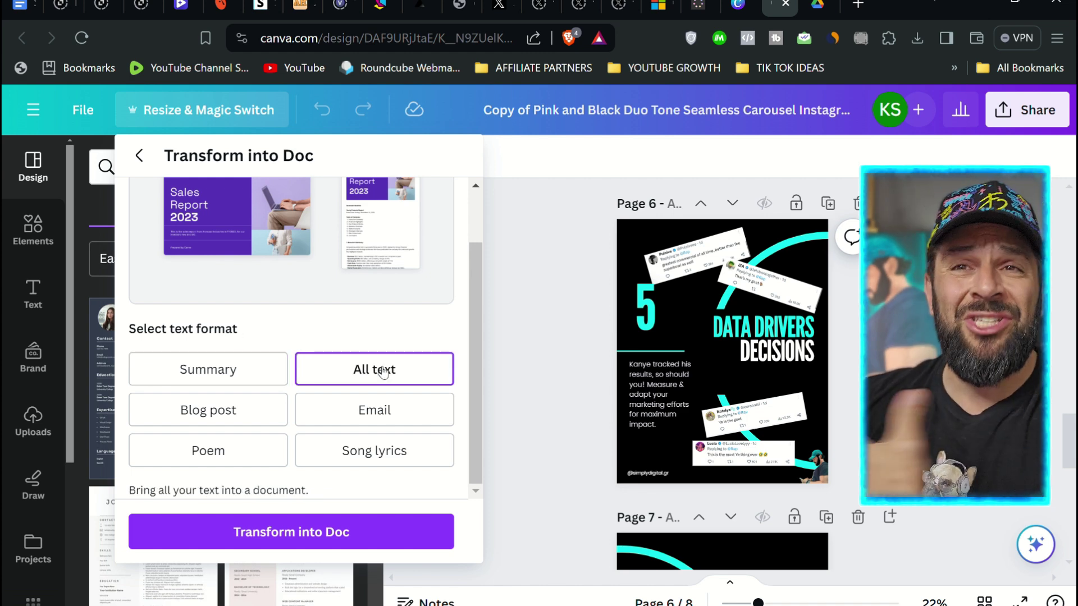
{"action": "left_click", "coordinate": [355, 413]}
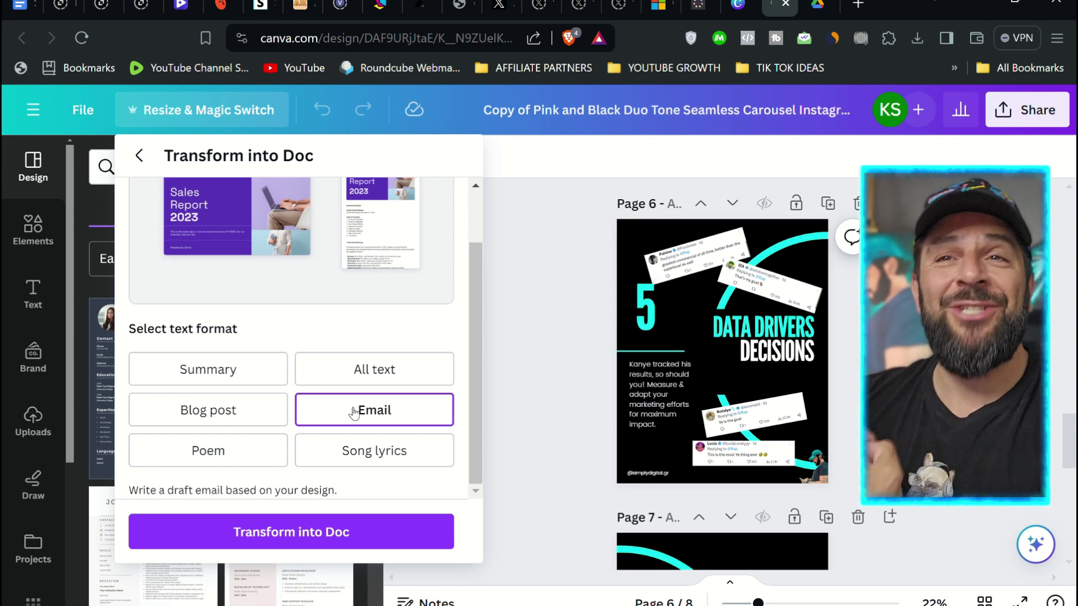
{"action": "left_click", "coordinate": [190, 413]}
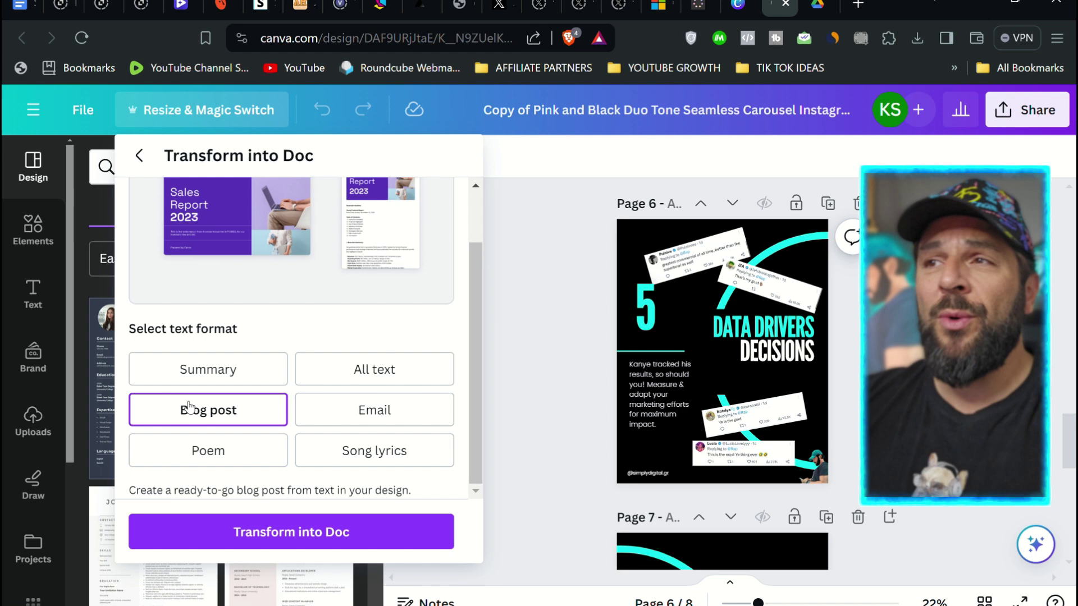
{"action": "left_click", "coordinate": [221, 448]}
{"action": "left_click", "coordinate": [324, 447]}
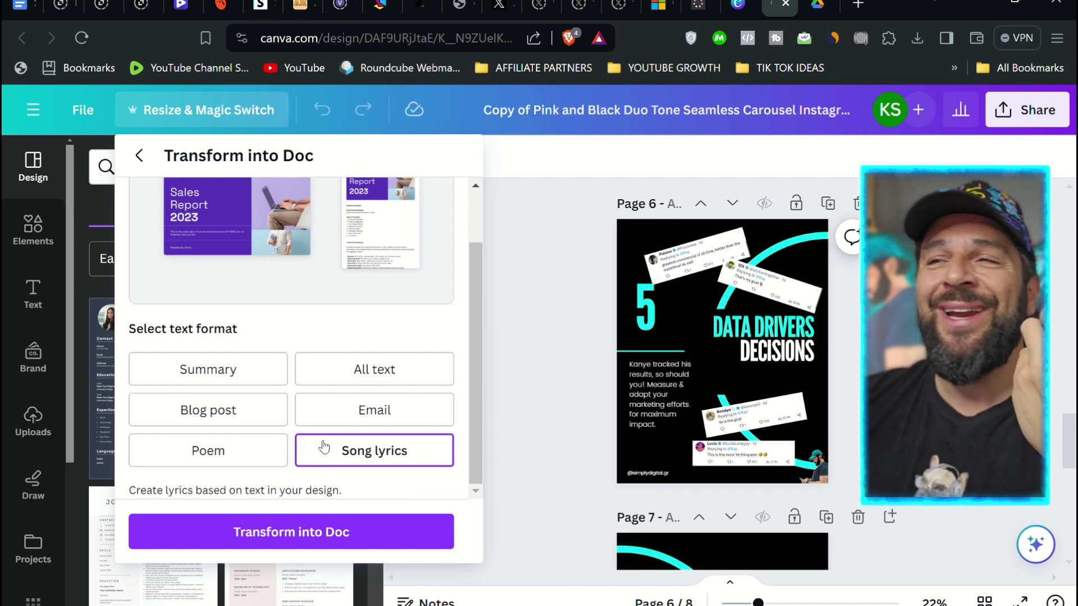
{"action": "left_click", "coordinate": [280, 420]}
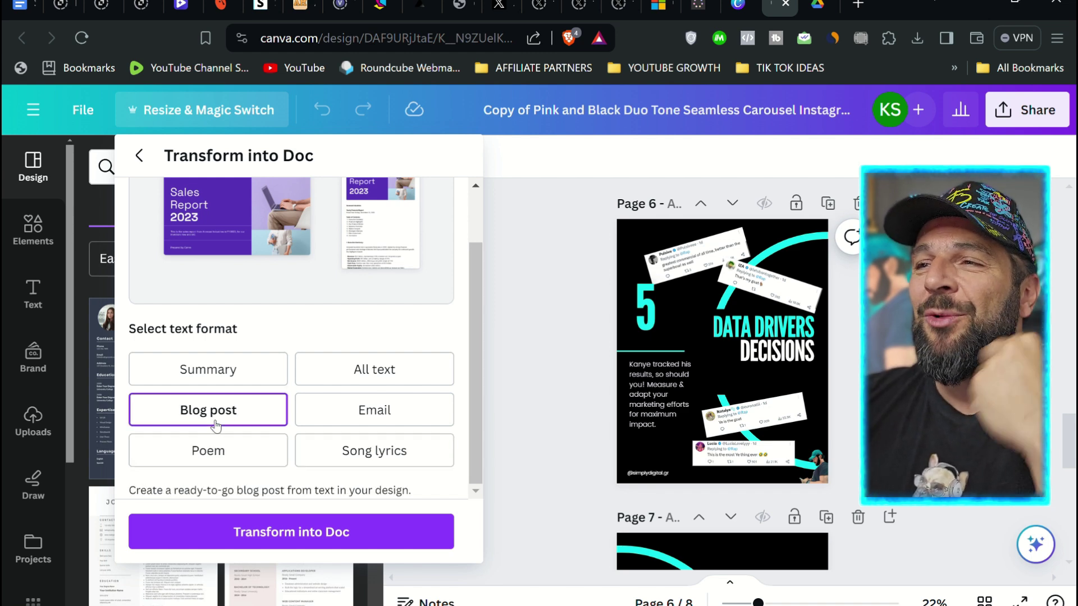
Step: Generate the blog-post Doc 'Unorthodox Marketing That Can Make You Millions' and open it
{"action": "left_click", "coordinate": [284, 532]}
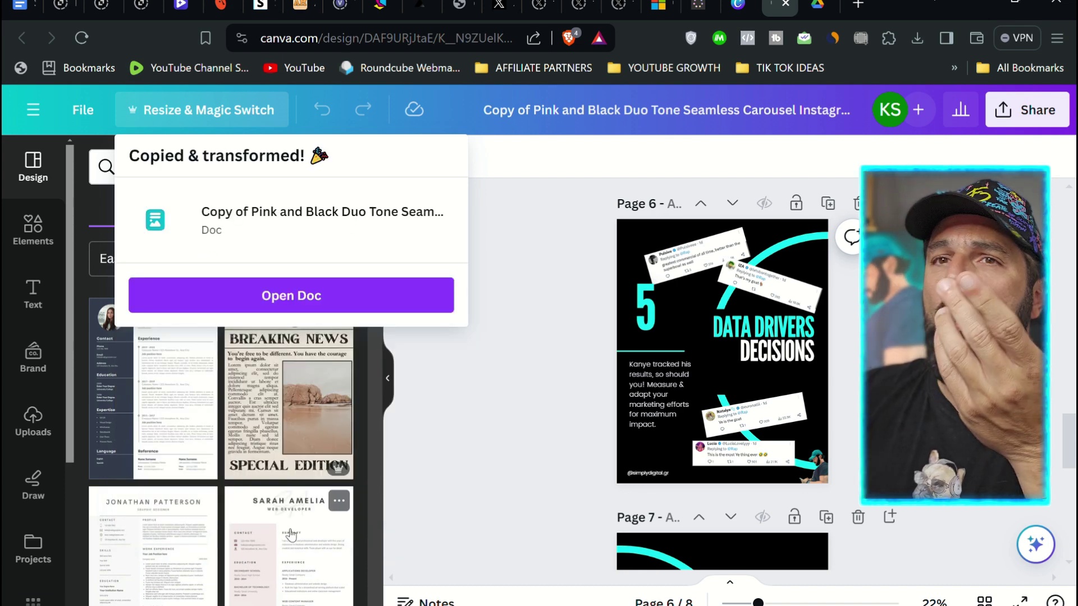
{"action": "left_click", "coordinate": [332, 290]}
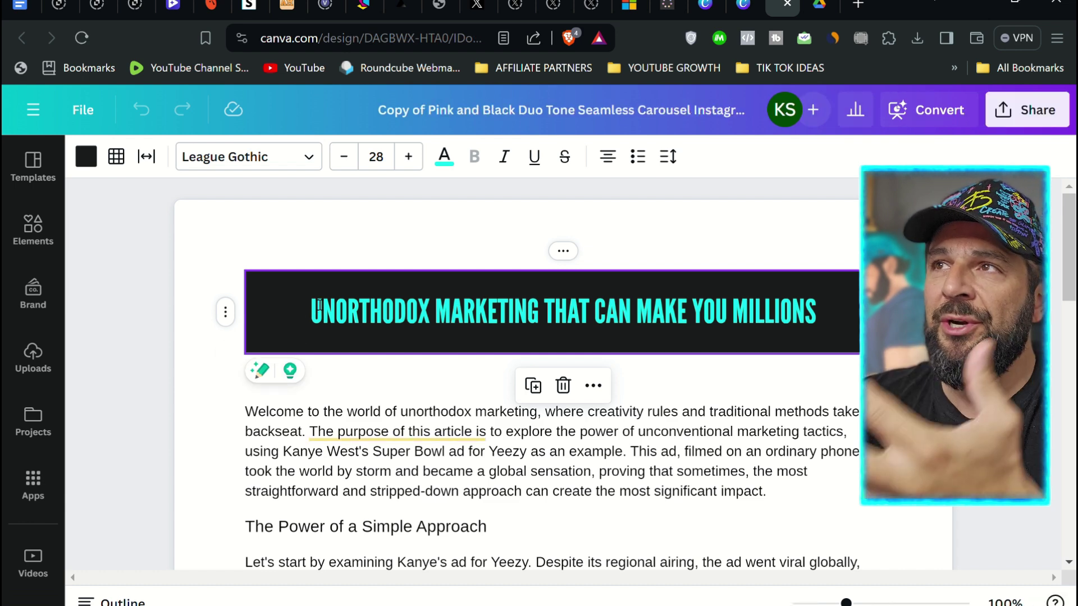
{"action": "scroll", "coordinate": [315, 318], "scroll_direction": "down", "scroll_amount": 3}
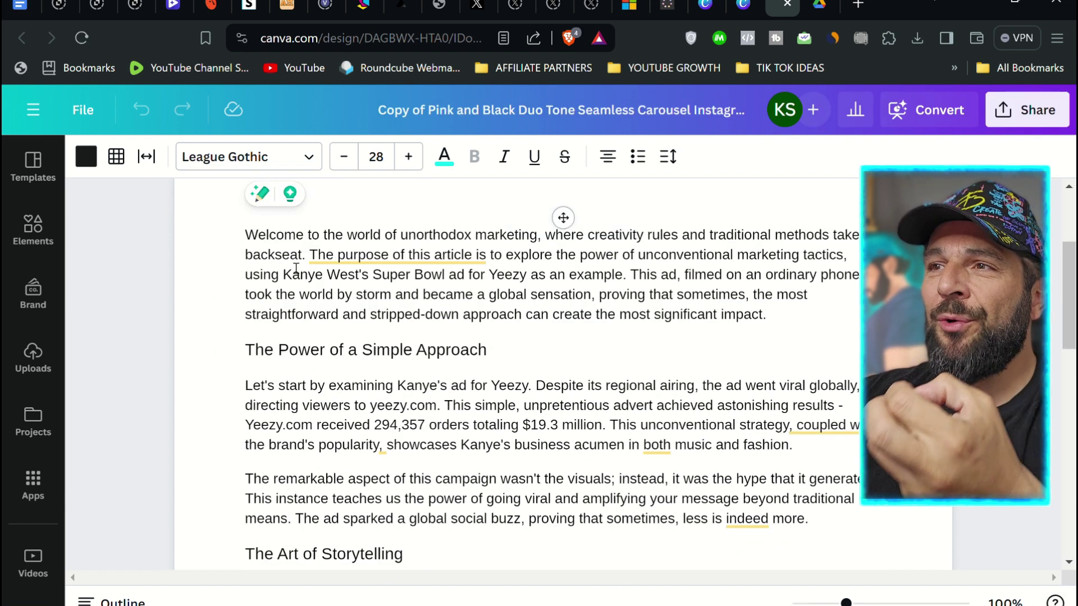
Step: Review the blog sections, including The Power of a Simple Approach, then return to the carousel tab
{"action": "left_click", "coordinate": [270, 360]}
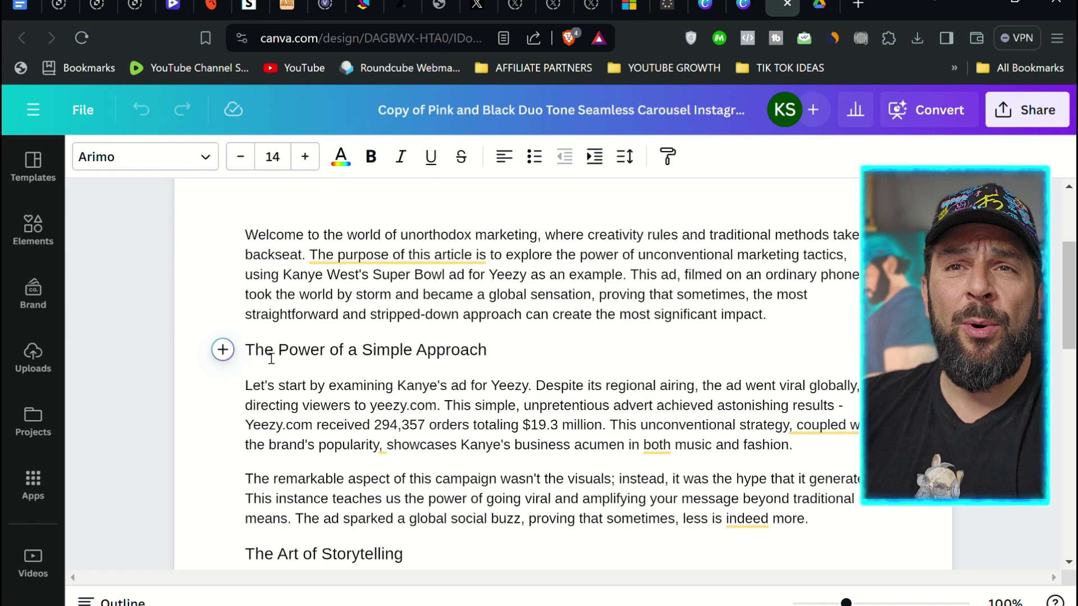
{"action": "scroll", "coordinate": [272, 358], "scroll_direction": "down", "scroll_amount": 3}
{"action": "scroll", "coordinate": [316, 349], "scroll_direction": "down", "scroll_amount": 4}
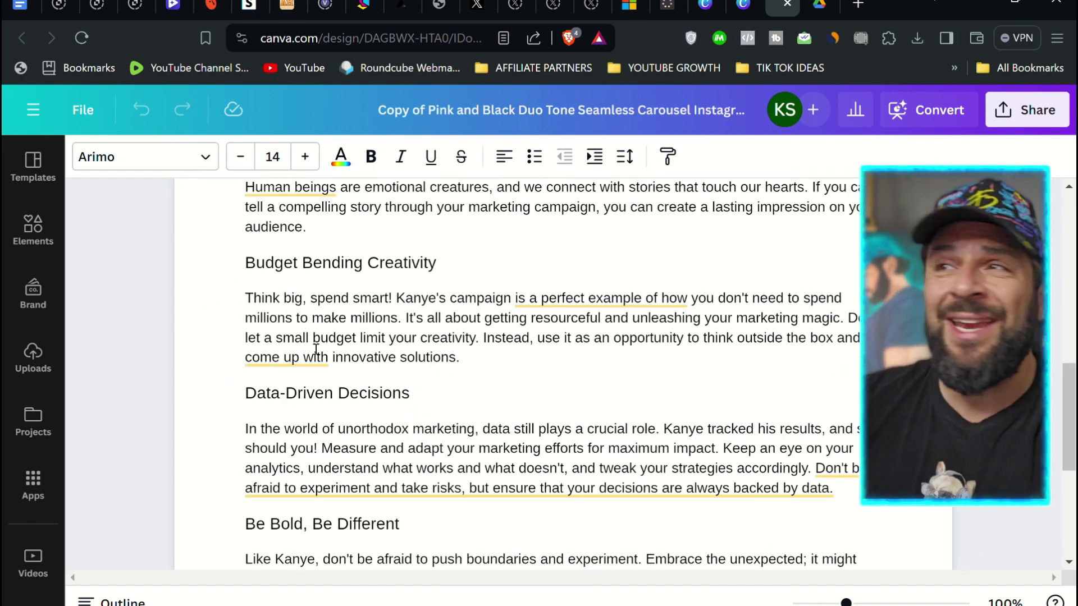
{"action": "scroll", "coordinate": [322, 333], "scroll_direction": "down", "scroll_amount": 3}
{"action": "scroll", "coordinate": [392, 446], "scroll_direction": "up", "scroll_amount": 15}
{"action": "mouse_move", "coordinate": [394, 441]}
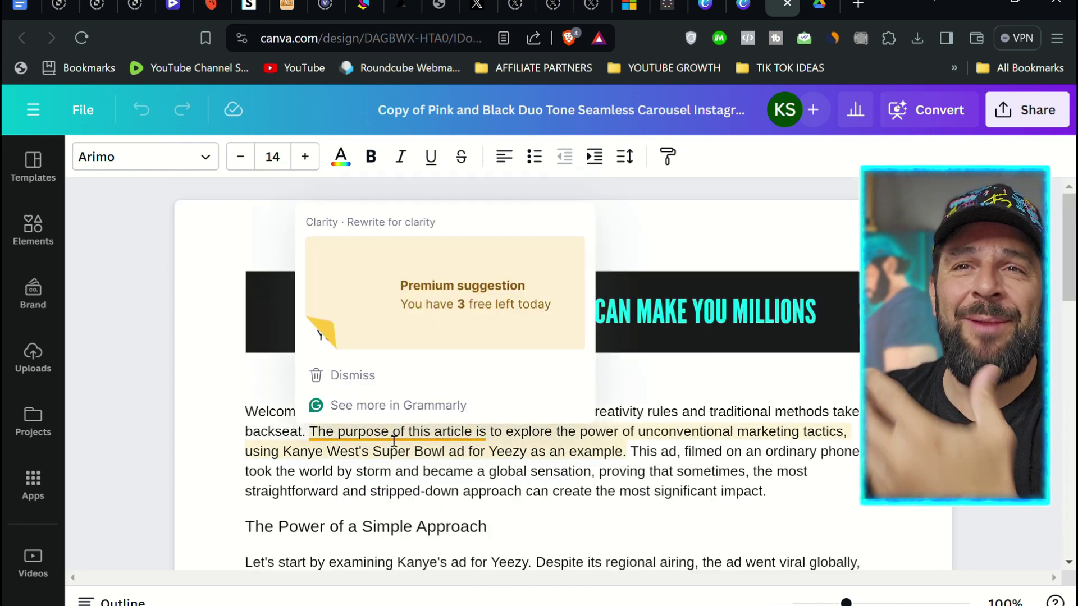
{"action": "left_click", "coordinate": [164, 311]}
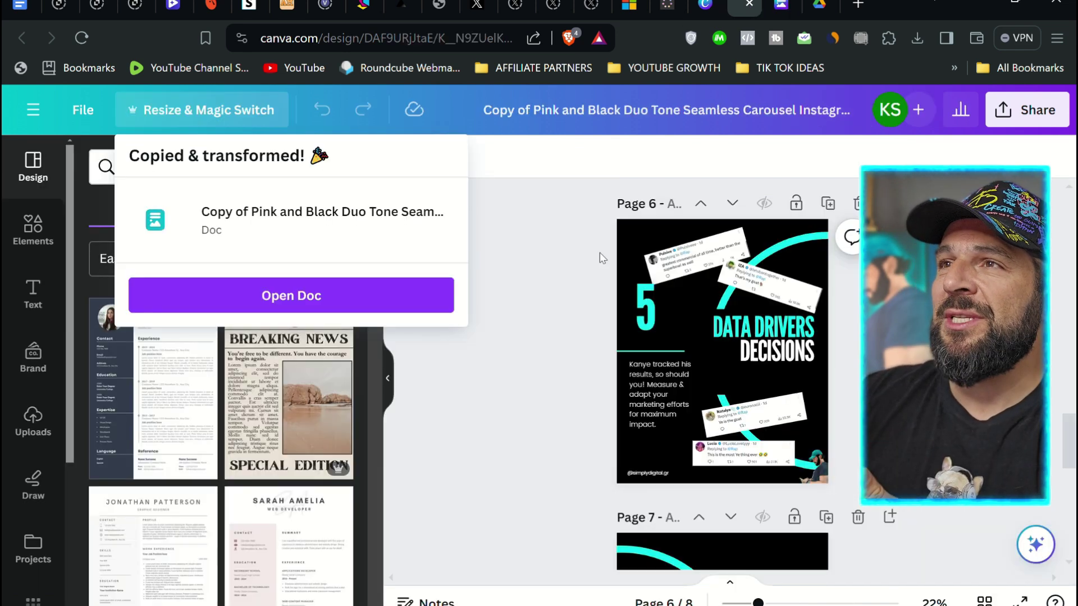
Step: Dismiss the confirmation and transform the carousel into a Song lyrics Doc
{"action": "left_click", "coordinate": [602, 258]}
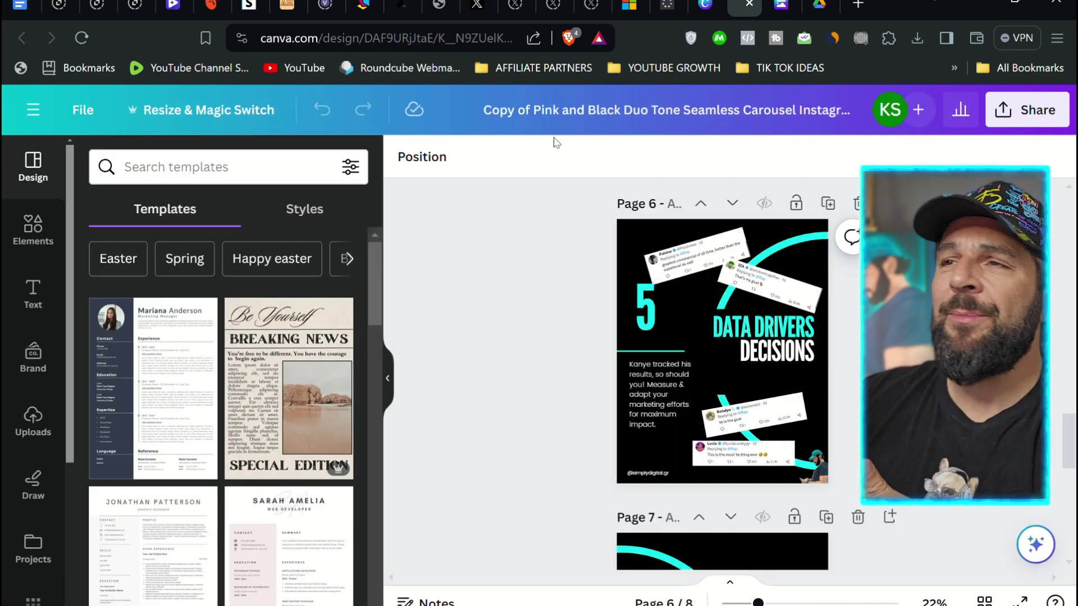
{"action": "left_click", "coordinate": [698, 12]}
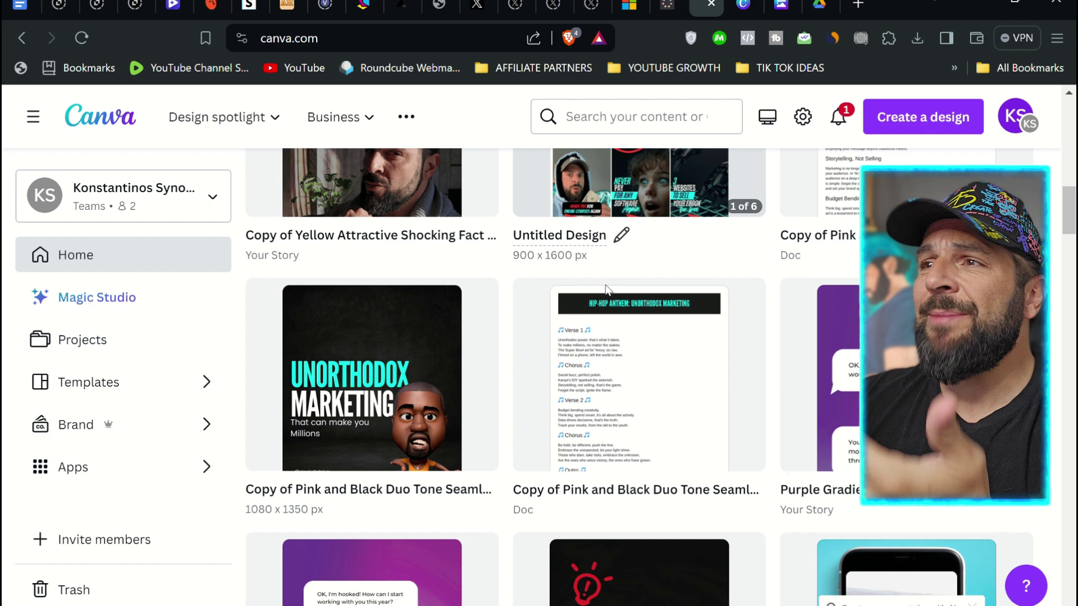
{"action": "left_click", "coordinate": [745, 6]}
{"action": "left_click", "coordinate": [202, 110]}
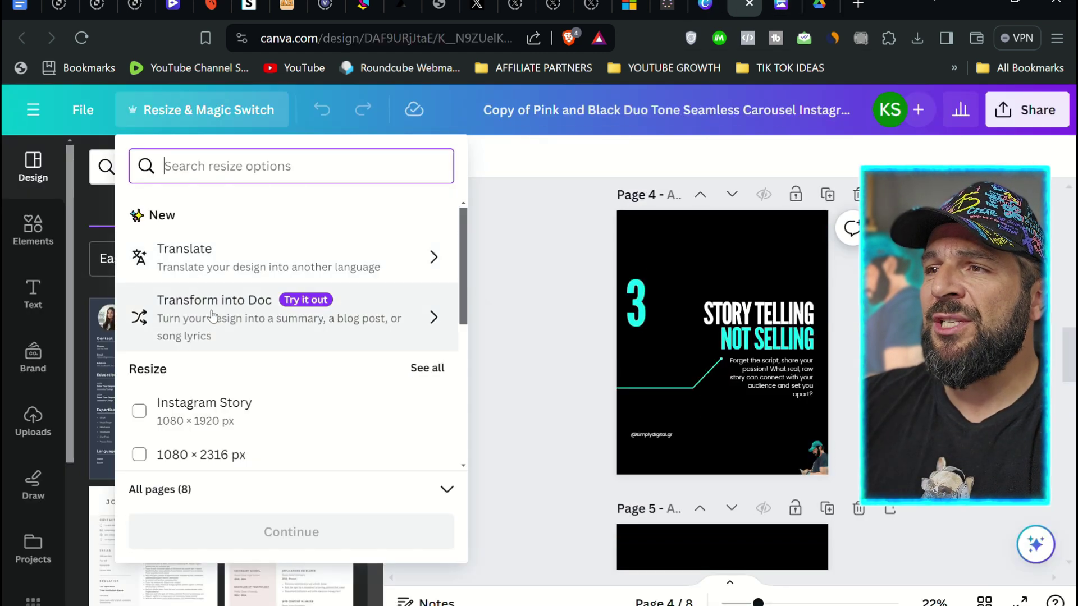
{"action": "left_click", "coordinate": [236, 331]}
{"action": "scroll", "coordinate": [293, 433], "scroll_direction": "down", "scroll_amount": 2}
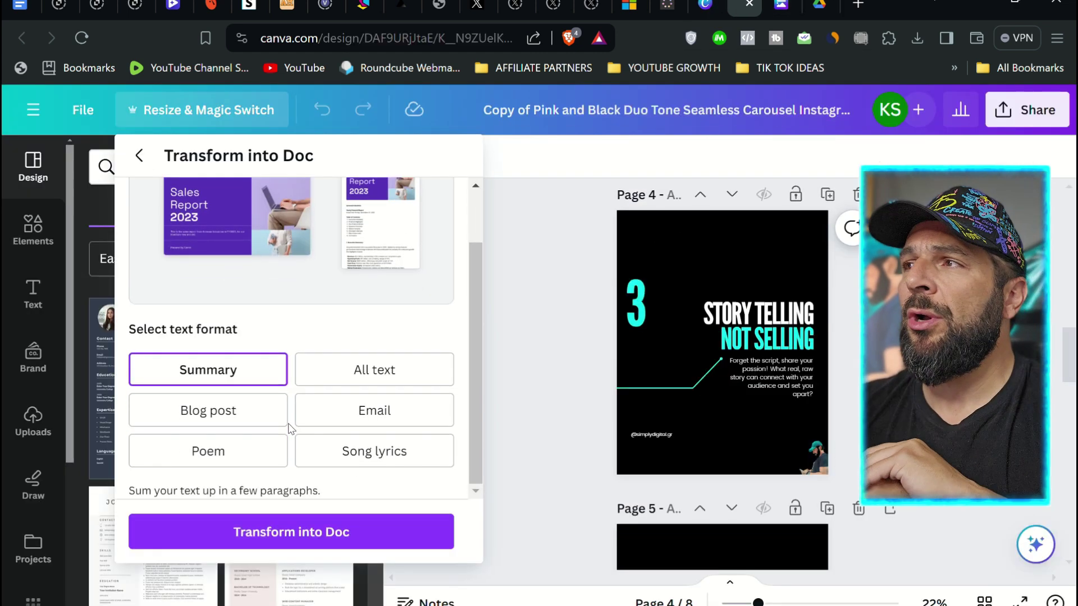
{"action": "left_click", "coordinate": [313, 441]}
{"action": "left_click", "coordinate": [292, 532]}
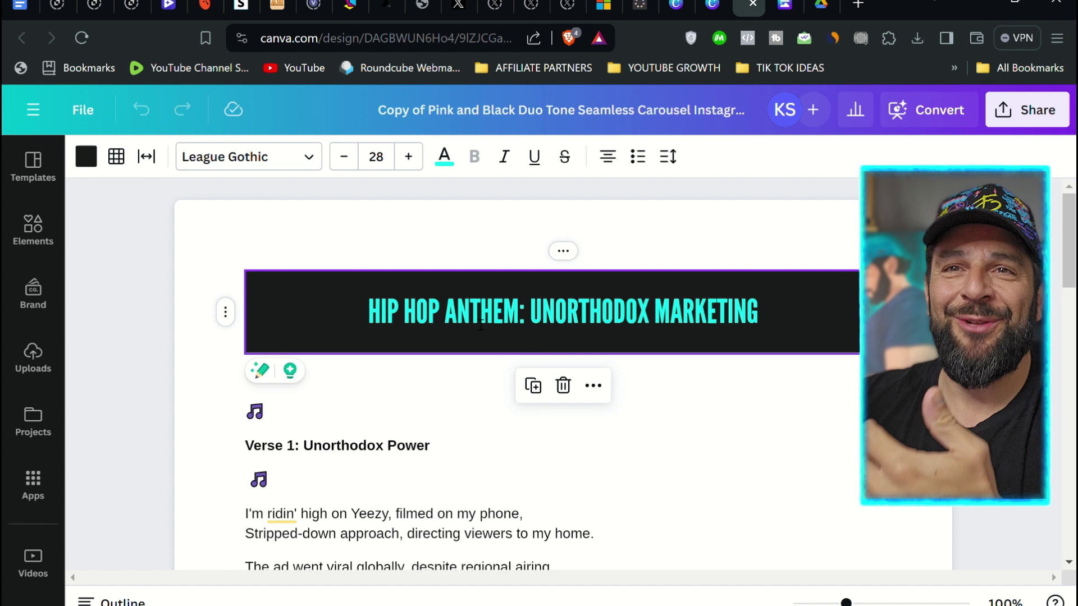
Step: Scroll through the generated lyrics 'HIP HOP ANTHEM: UNORTHODOX MARKETING'
{"action": "scroll", "coordinate": [322, 441], "scroll_direction": "down", "scroll_amount": 2}
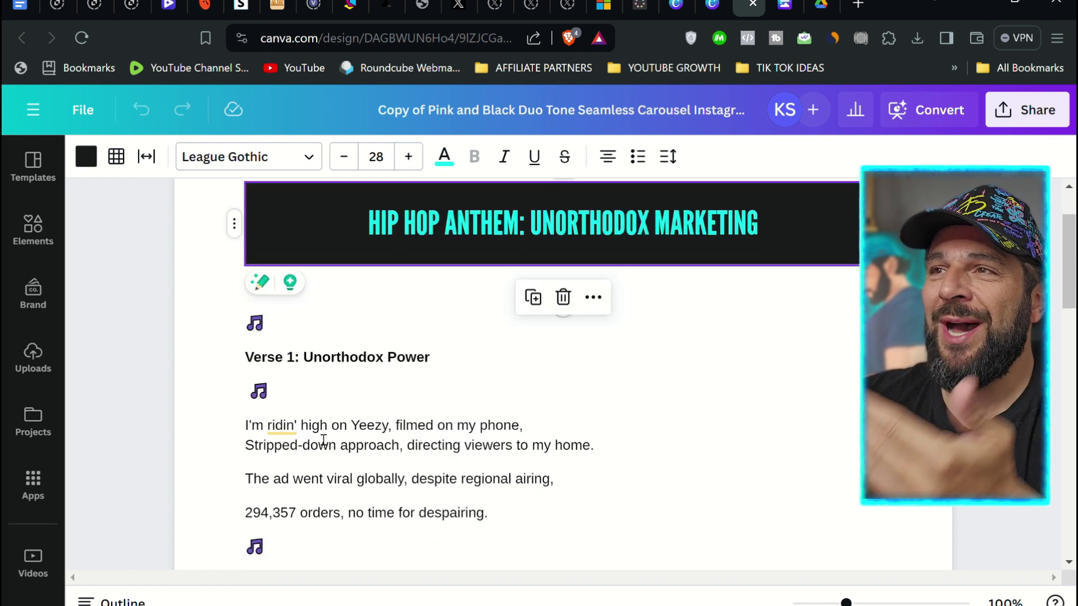
{"action": "scroll", "coordinate": [281, 386], "scroll_direction": "down", "scroll_amount": 2}
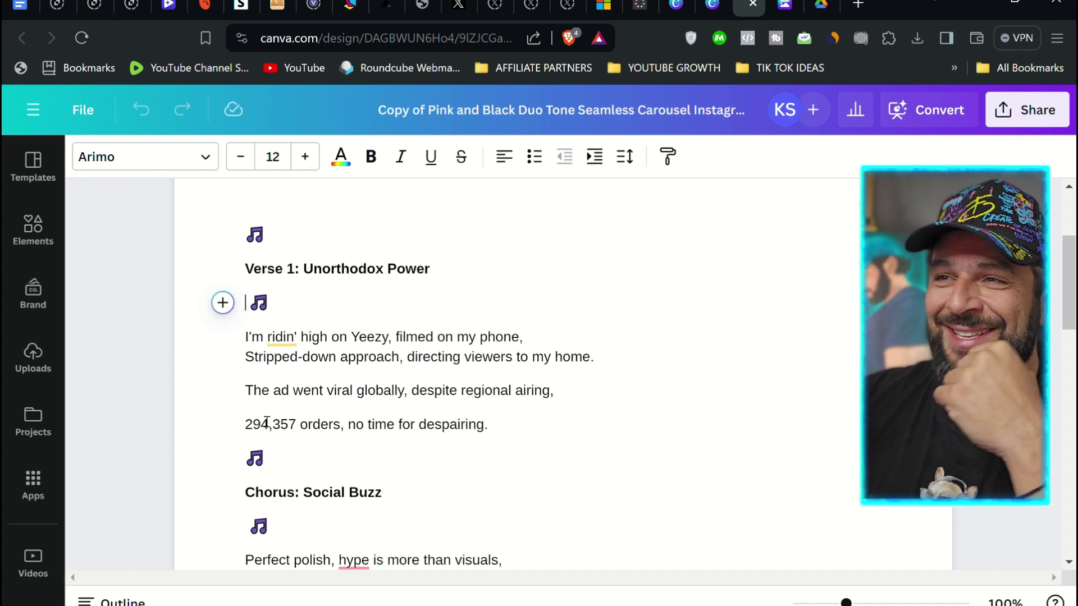
{"action": "scroll", "coordinate": [260, 428], "scroll_direction": "down", "scroll_amount": 3}
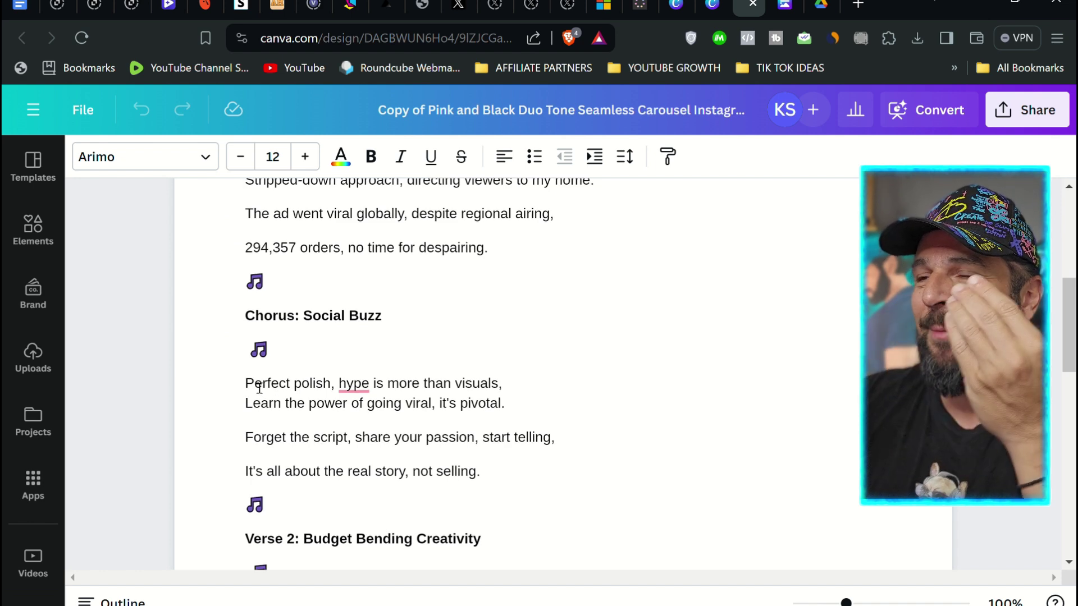
{"action": "scroll", "coordinate": [510, 387], "scroll_direction": "down", "scroll_amount": 3}
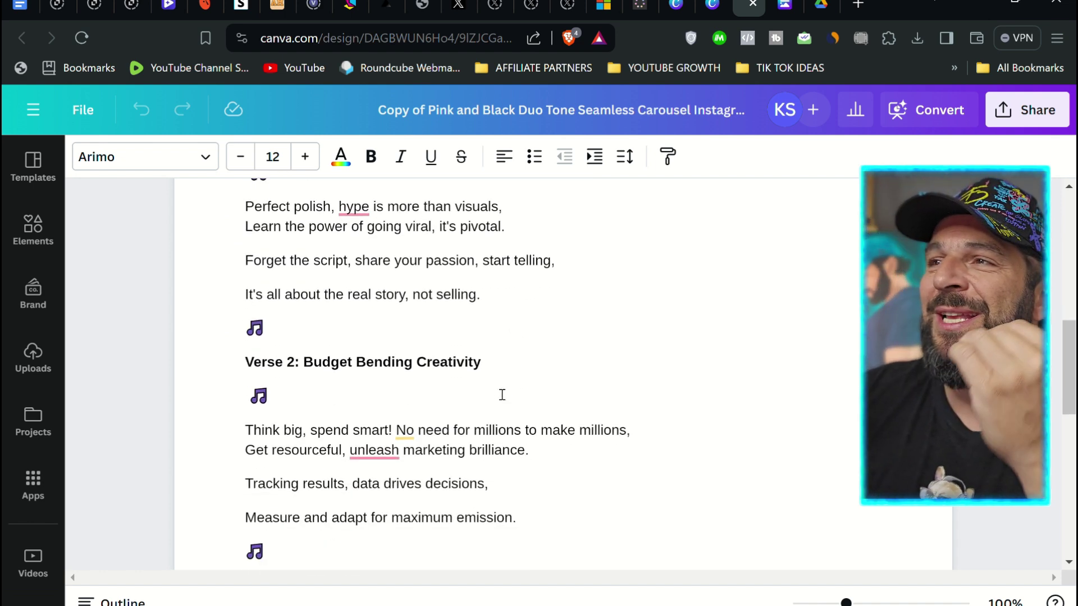
{"action": "scroll", "coordinate": [496, 390], "scroll_direction": "down", "scroll_amount": 2}
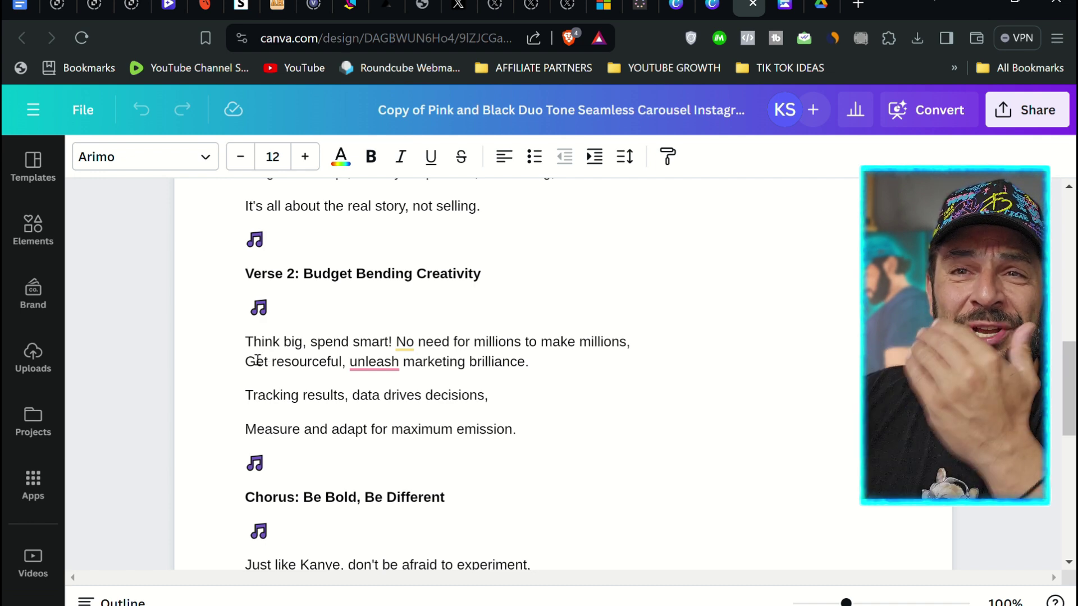
{"action": "scroll", "coordinate": [257, 360], "scroll_direction": "up", "scroll_amount": 5}
Step: Go to the Canva home page and open the 96-page AI CONFERENCE THESSALONIKI presentation
{"action": "left_click", "coordinate": [34, 109]}
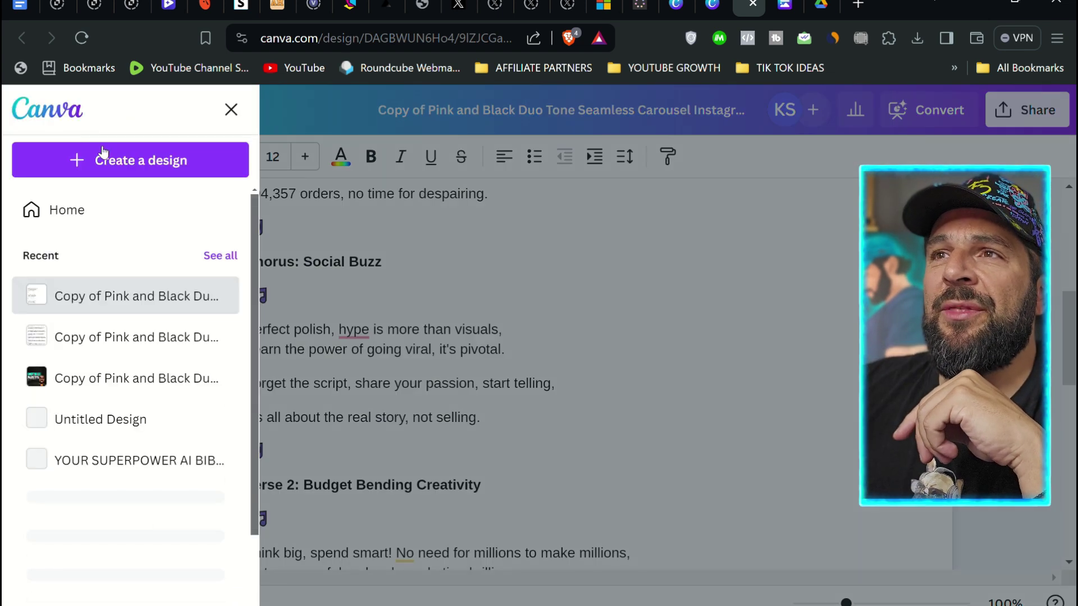
{"action": "left_click", "coordinate": [52, 225]}
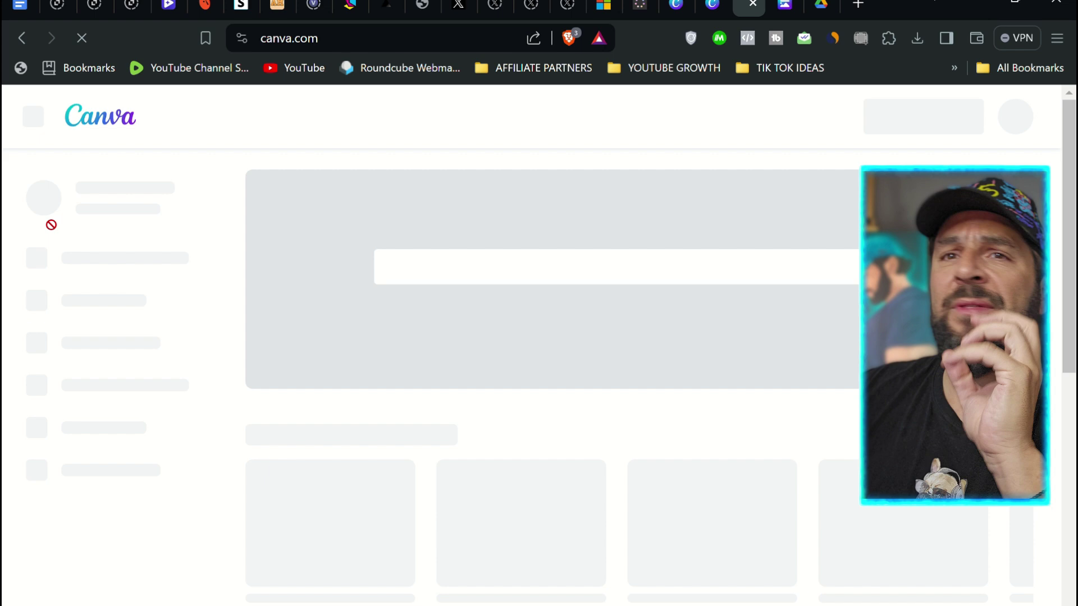
{"action": "scroll", "coordinate": [359, 407], "scroll_direction": "down", "scroll_amount": 10}
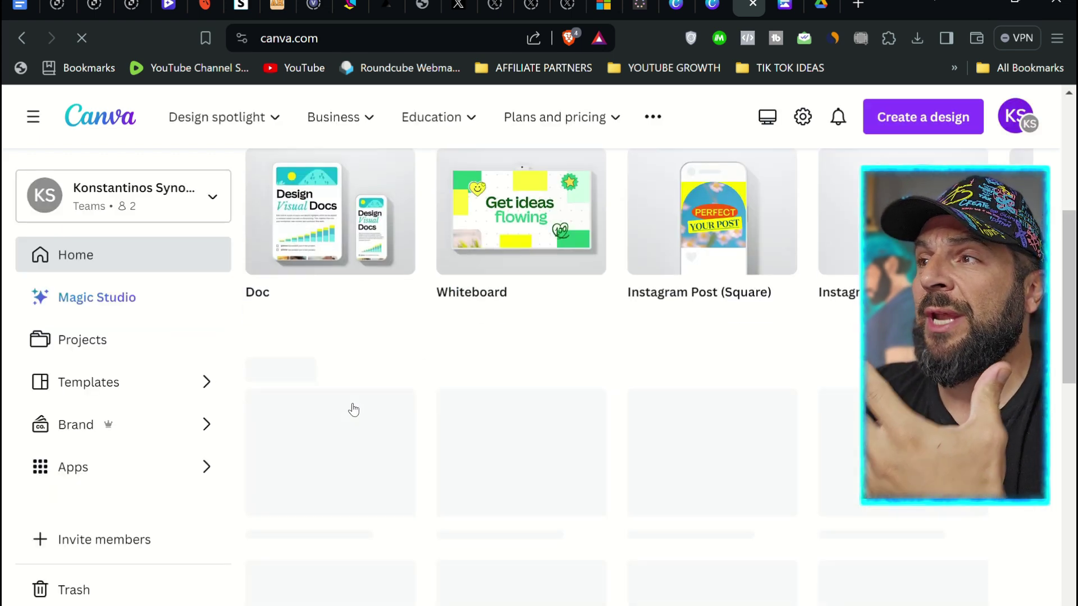
{"action": "scroll", "coordinate": [381, 382], "scroll_direction": "down", "scroll_amount": 4}
{"action": "left_click", "coordinate": [382, 382]}
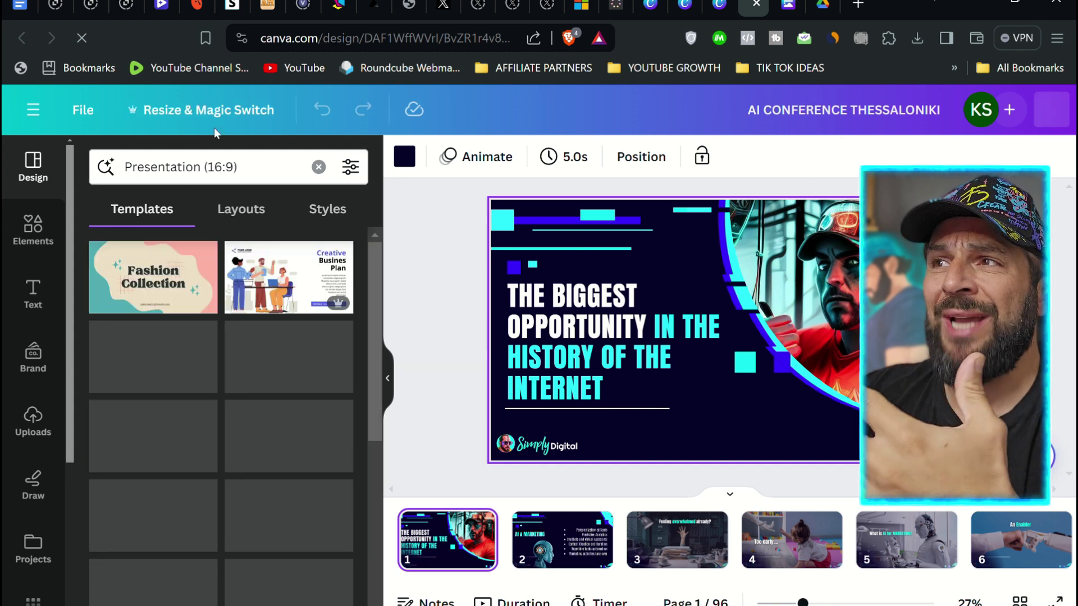
Step: Transform the 96-page presentation into a Doc using the default Summary format
{"action": "left_click", "coordinate": [223, 124]}
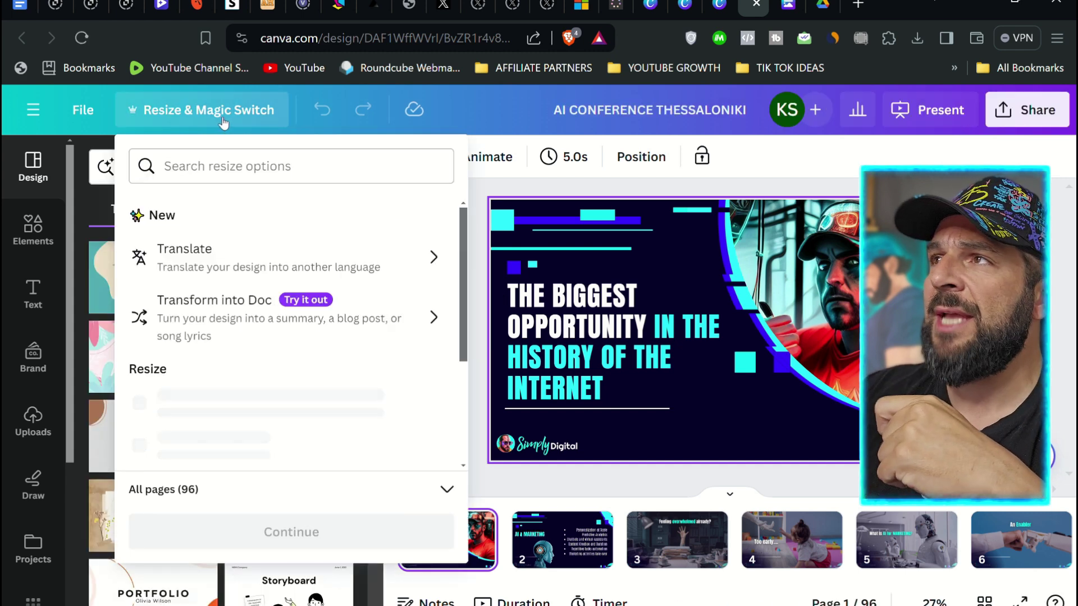
{"action": "left_click", "coordinate": [265, 314]}
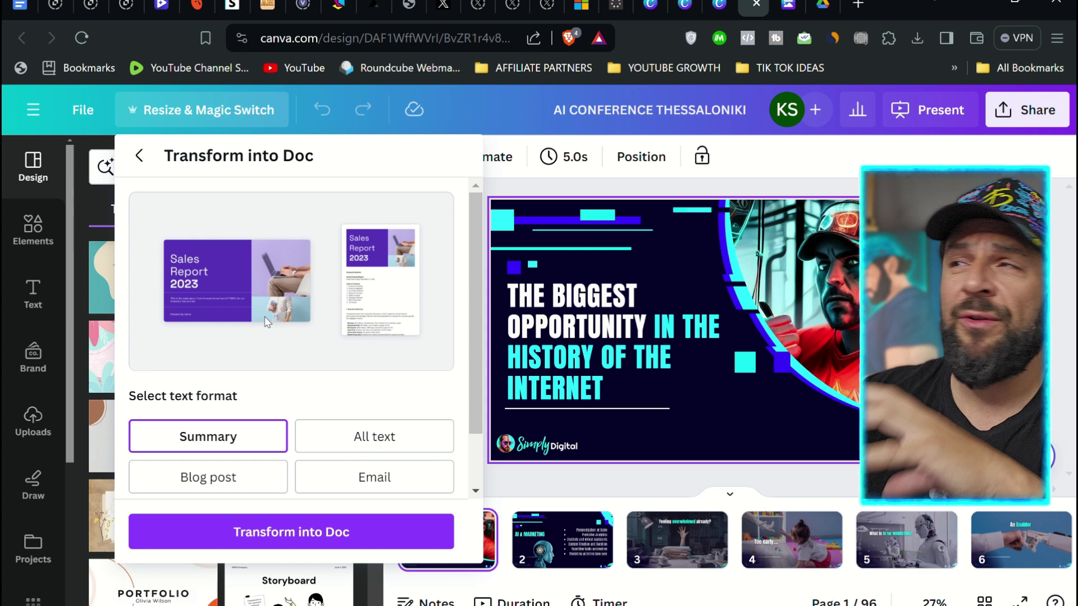
{"action": "scroll", "coordinate": [264, 365], "scroll_direction": "down", "scroll_amount": 1}
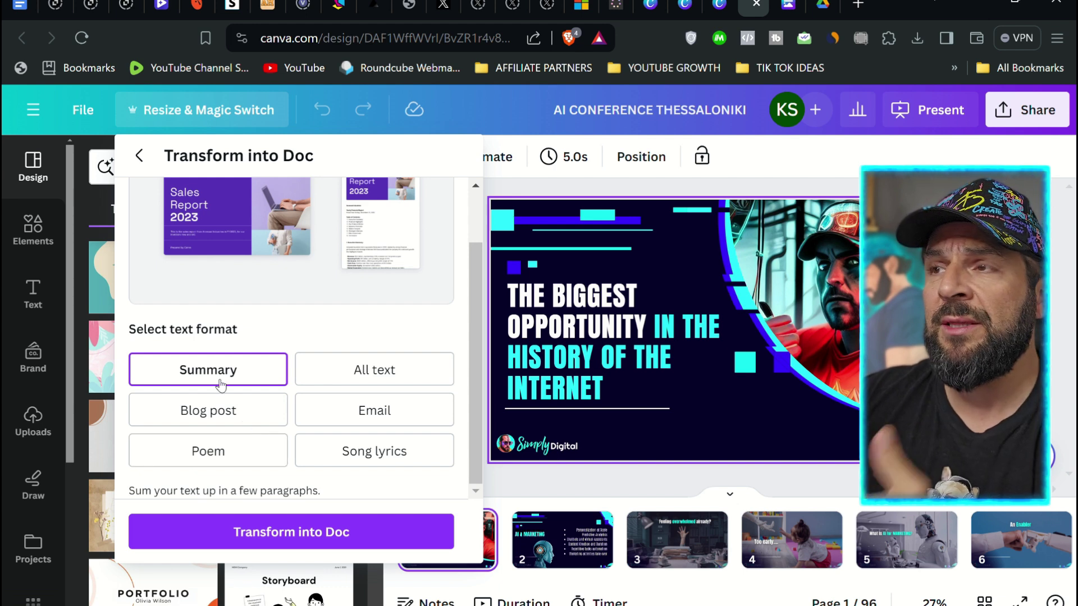
{"action": "left_click", "coordinate": [290, 531]}
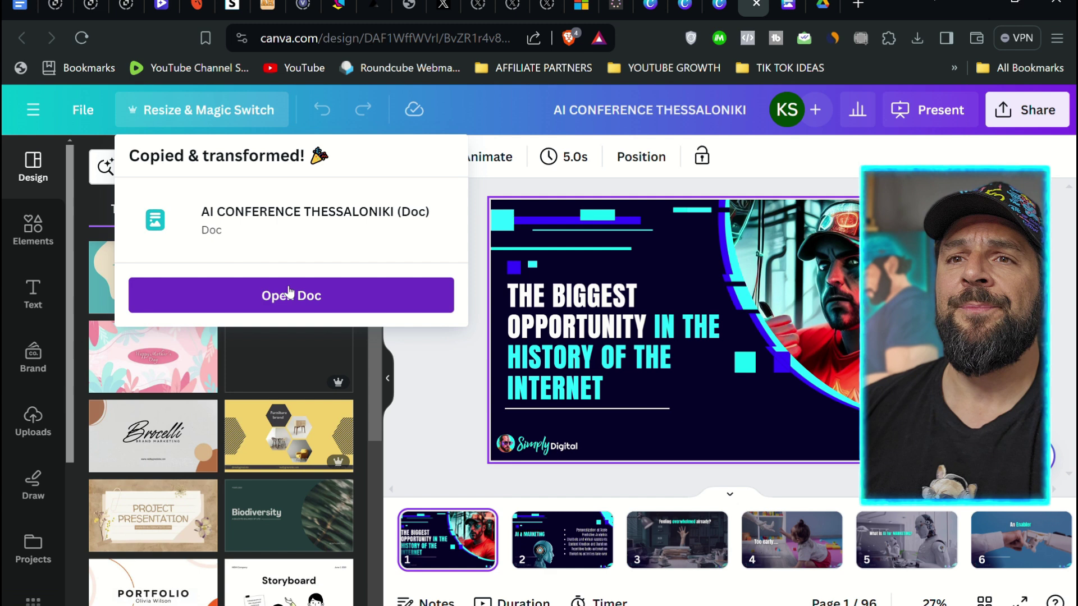
Step: Open the SUMMARY OF AI & MARKETING Doc and read from AI in Marketing down to Funnel Use
{"action": "left_click", "coordinate": [287, 294]}
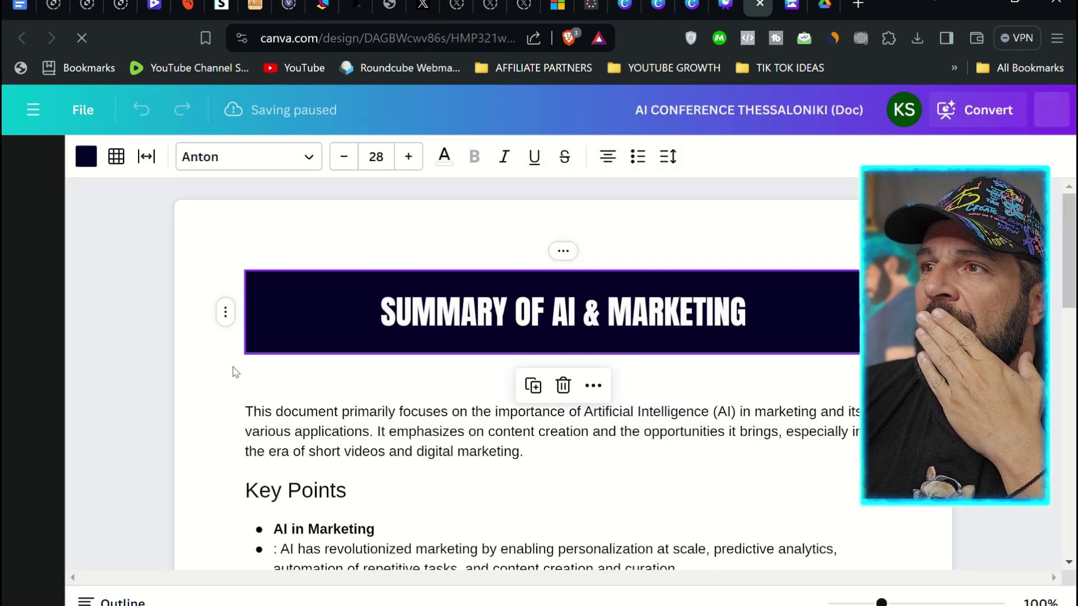
{"action": "scroll", "coordinate": [240, 374], "scroll_direction": "down", "scroll_amount": 2}
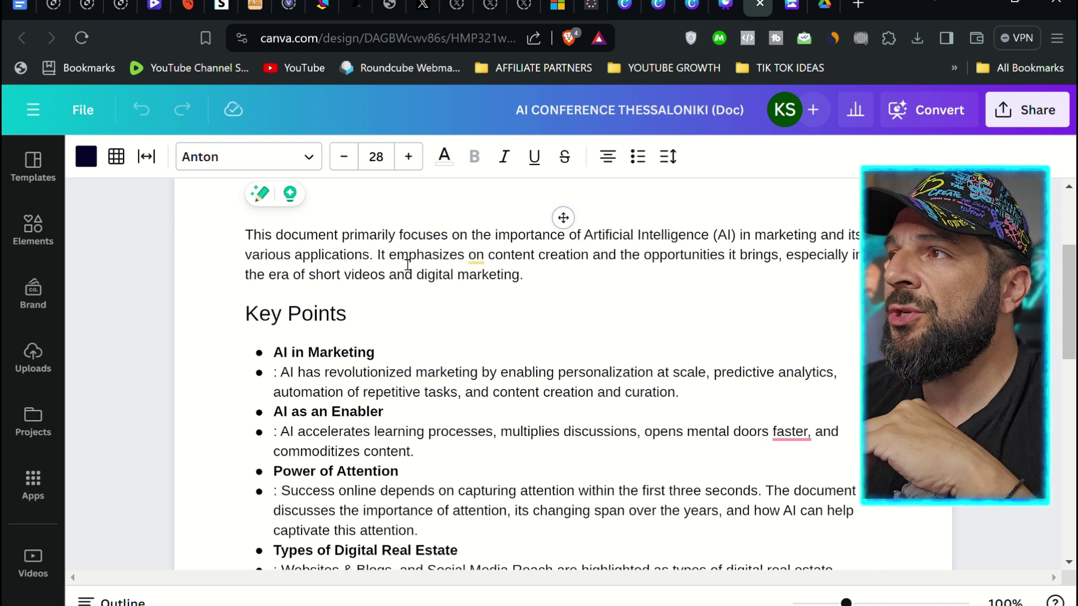
{"action": "scroll", "coordinate": [475, 278], "scroll_direction": "down", "scroll_amount": 3}
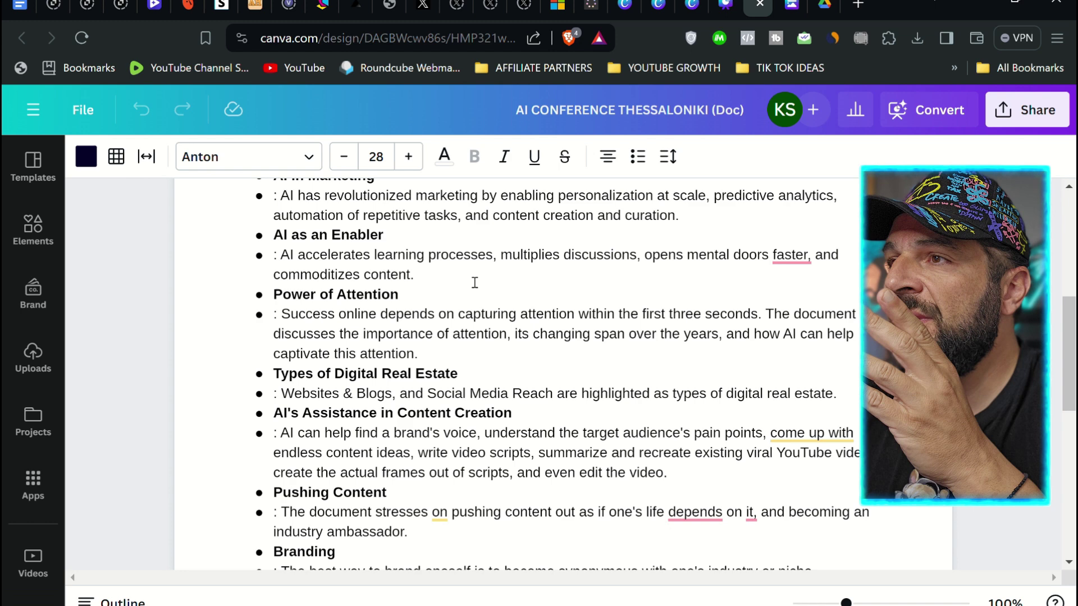
{"action": "scroll", "coordinate": [384, 338], "scroll_direction": "down", "scroll_amount": 2}
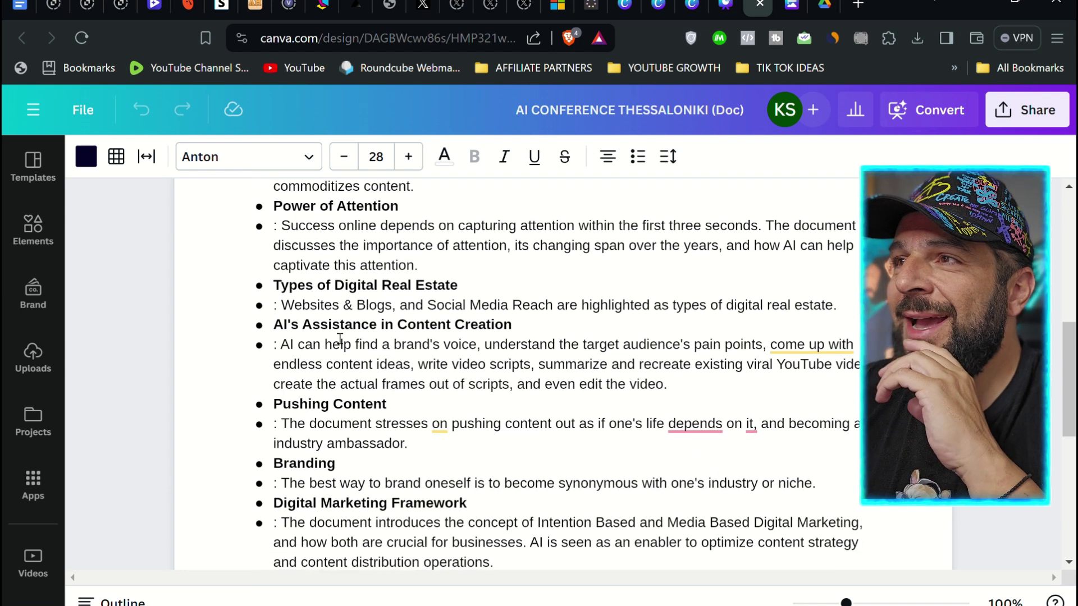
{"action": "scroll", "coordinate": [340, 339], "scroll_direction": "down", "scroll_amount": 2}
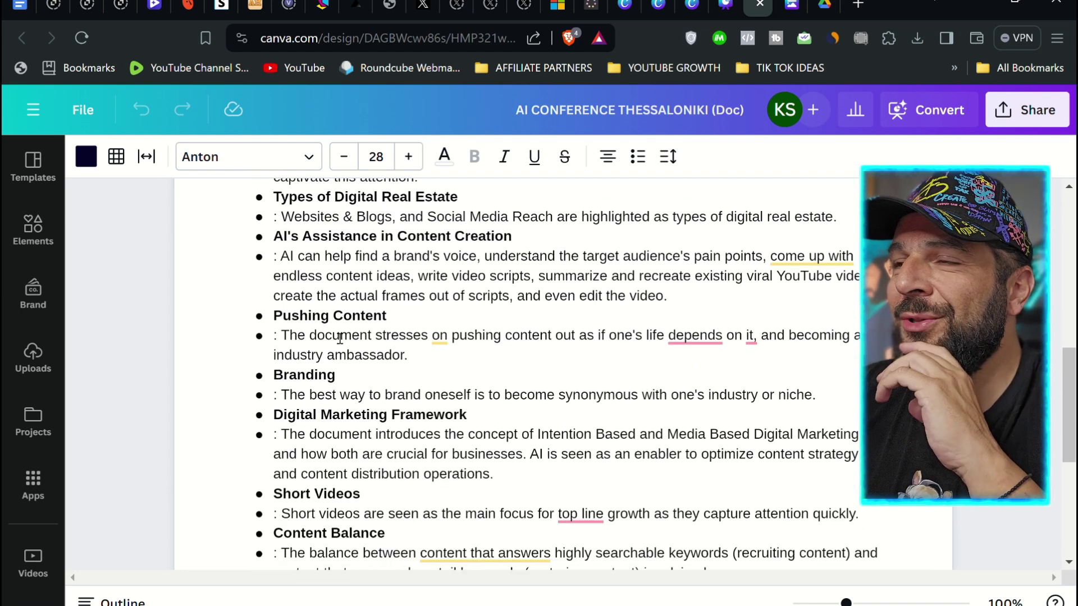
{"action": "scroll", "coordinate": [340, 338], "scroll_direction": "down", "scroll_amount": 6}
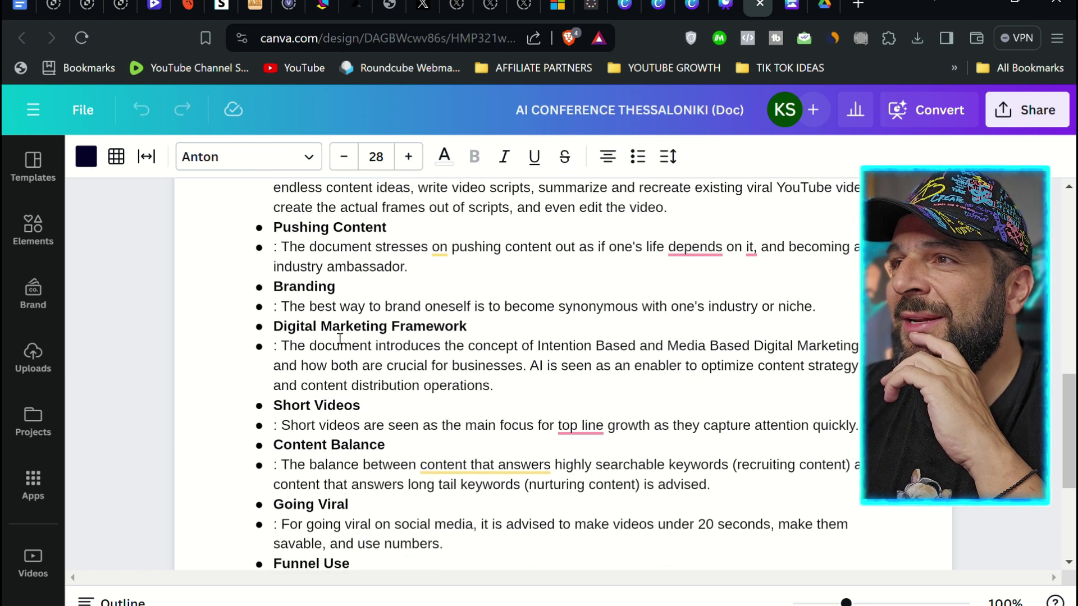
{"action": "scroll", "coordinate": [340, 338], "scroll_direction": "down", "scroll_amount": 1}
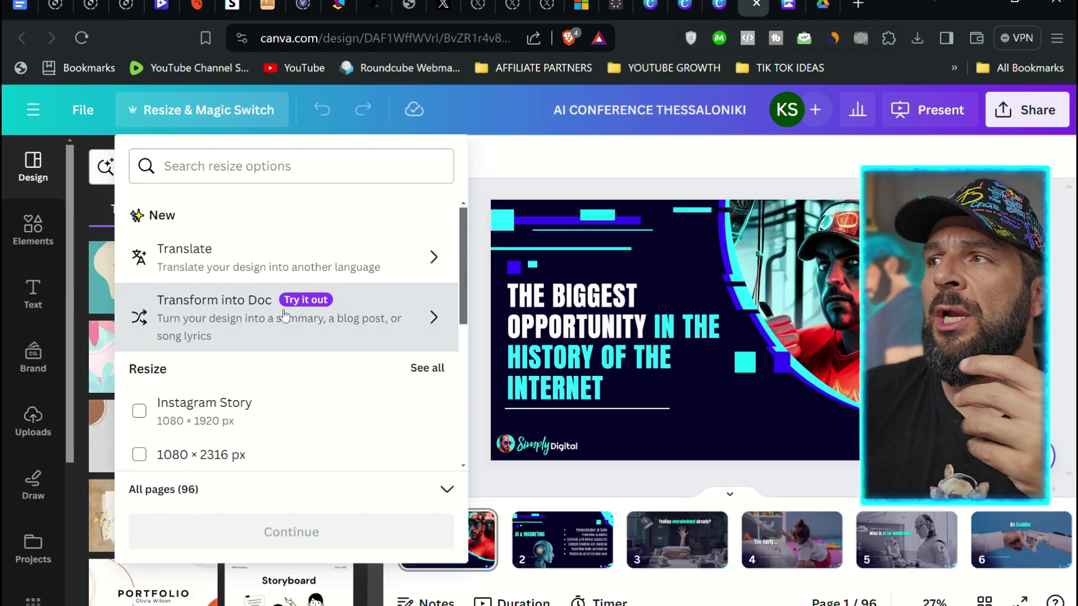
Step: Transform the presentation into a Blog post Doc and open the result
{"action": "left_click", "coordinate": [281, 309]}
{"action": "left_click", "coordinate": [224, 486]}
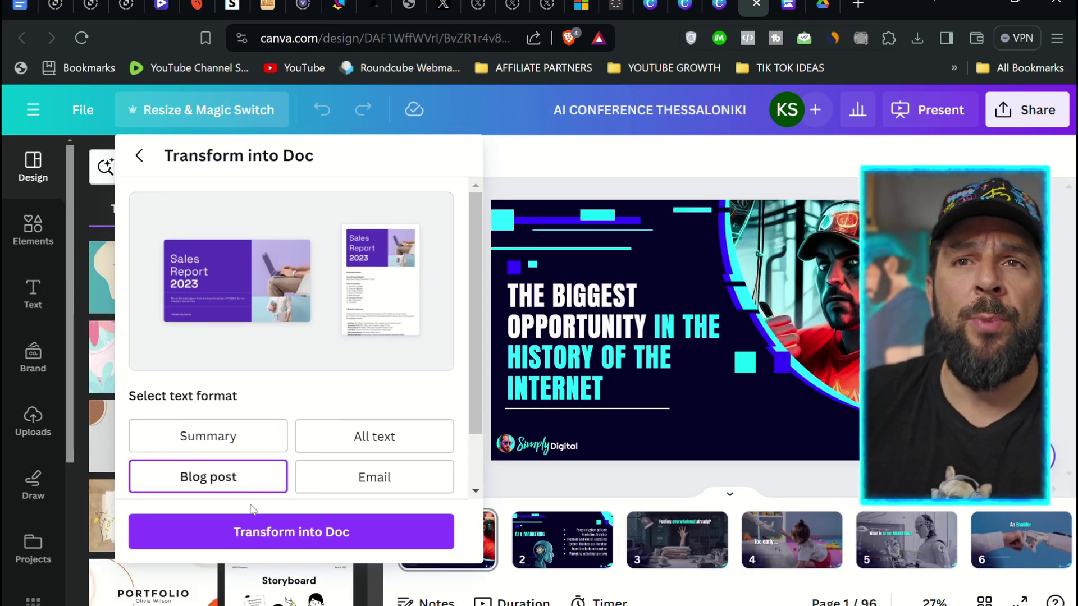
{"action": "left_click", "coordinate": [279, 531]}
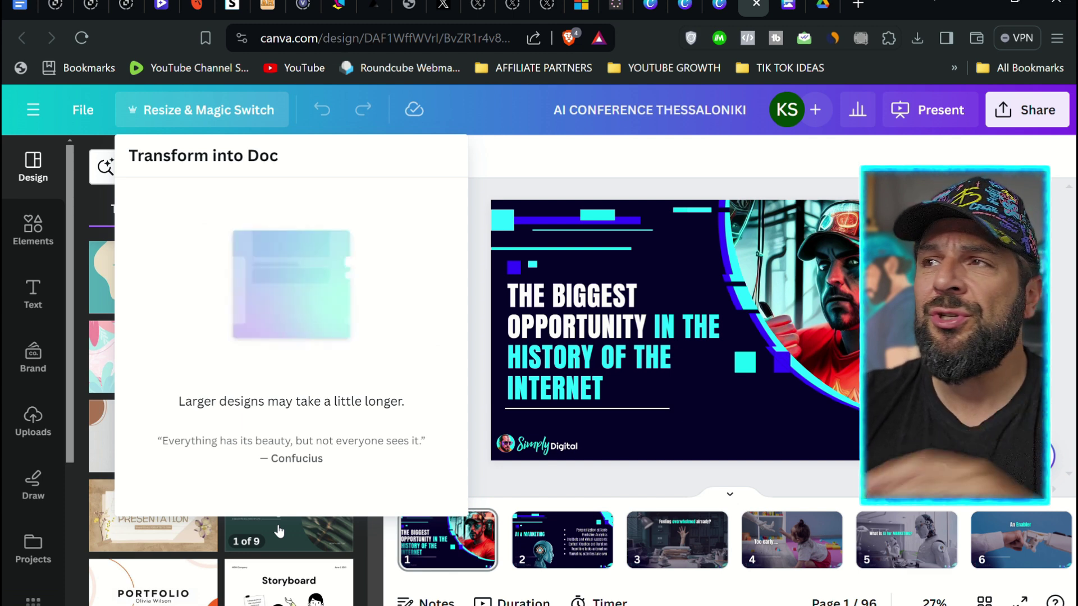
{"action": "left_click", "coordinate": [284, 293]}
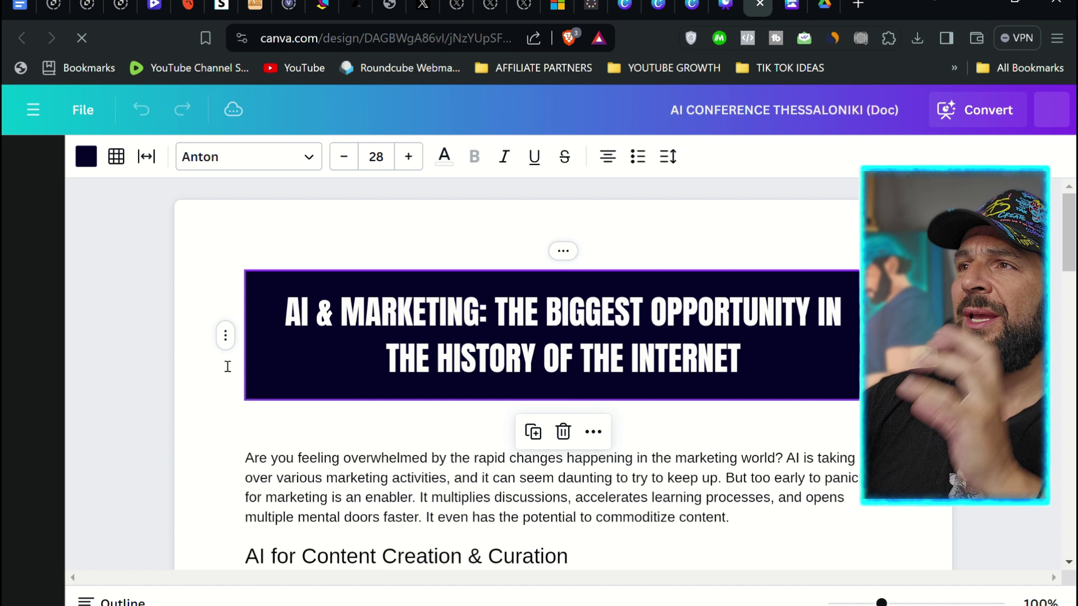
Step: Scroll the blog-post Doc from AI for Content Creation & Curation through The Funnel I Use
{"action": "scroll", "coordinate": [228, 366], "scroll_direction": "down", "scroll_amount": 2}
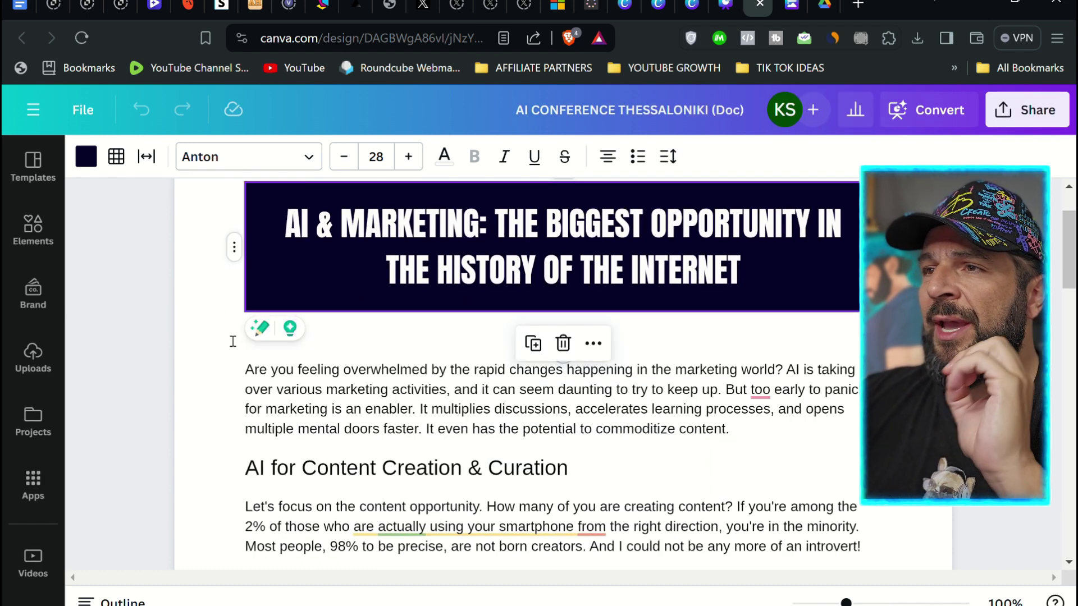
{"action": "scroll", "coordinate": [232, 342], "scroll_direction": "down", "scroll_amount": 6}
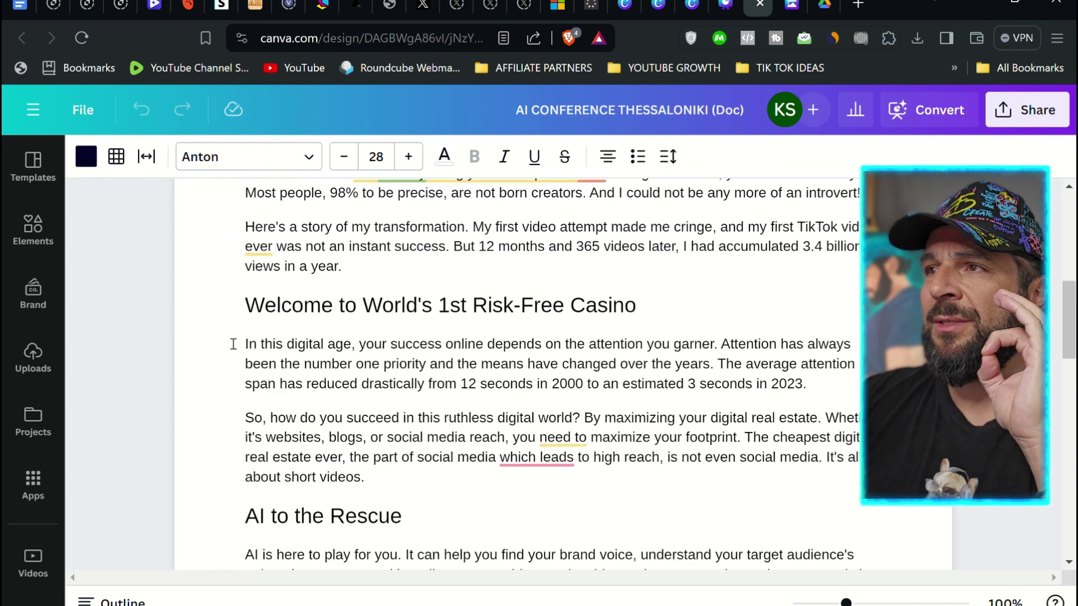
{"action": "scroll", "coordinate": [233, 343], "scroll_direction": "down", "scroll_amount": 10}
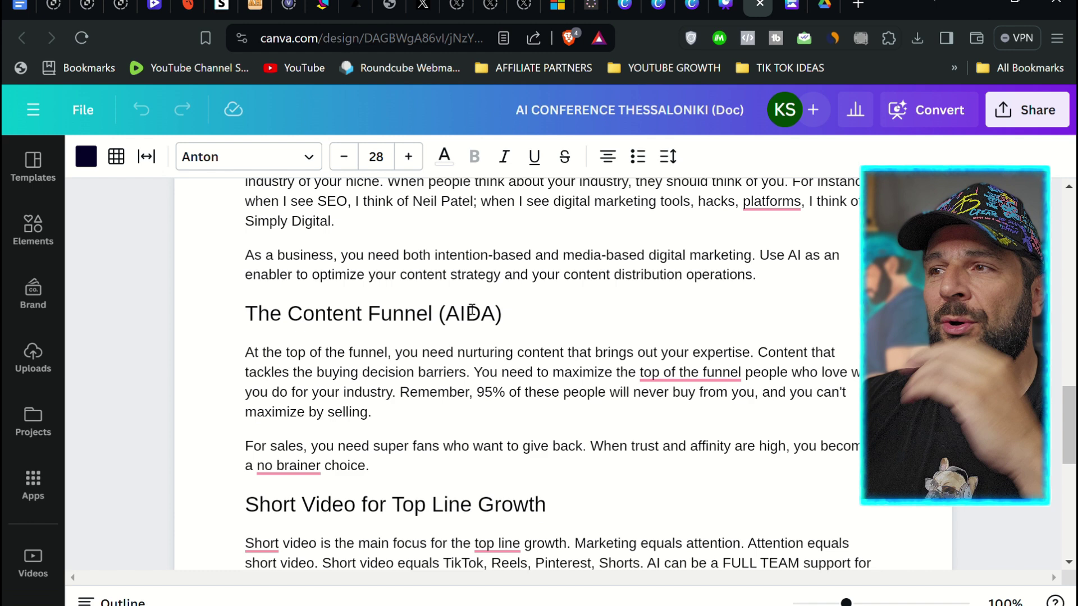
{"action": "scroll", "coordinate": [461, 318], "scroll_direction": "down", "scroll_amount": 3}
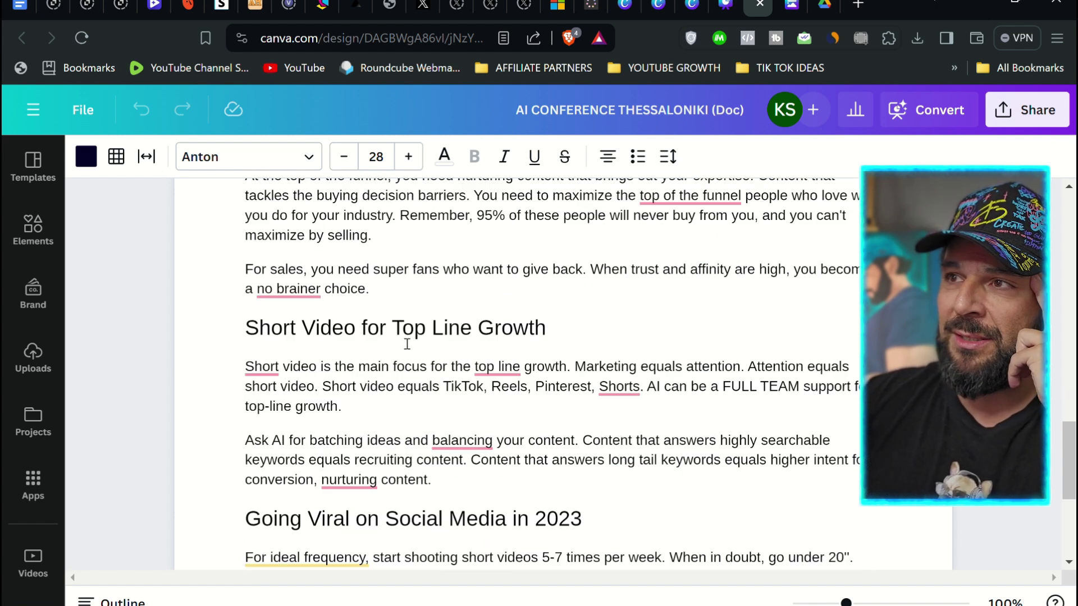
{"action": "scroll", "coordinate": [407, 345], "scroll_direction": "down", "scroll_amount": 5}
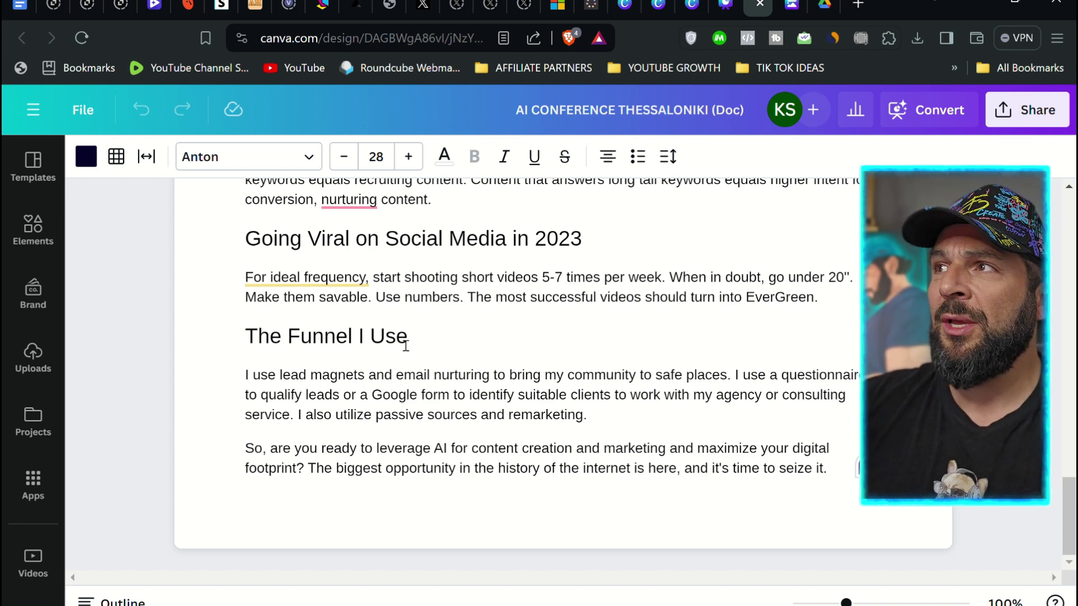
{"action": "scroll", "coordinate": [406, 346], "scroll_direction": "up", "scroll_amount": 9}
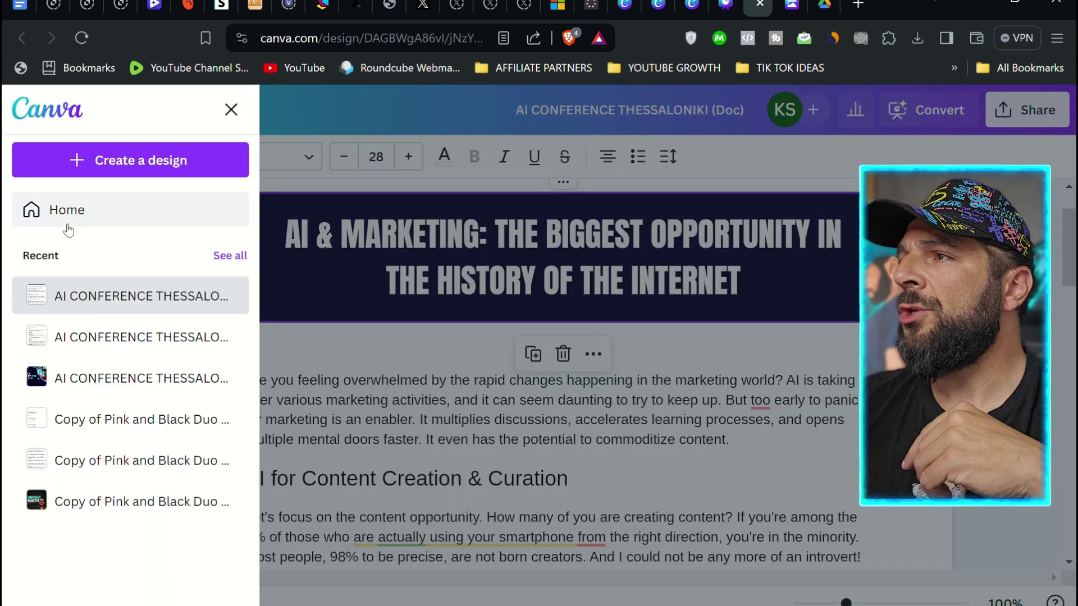
Step: From the home page, open the Pink and Black Duo Tone Seamless Carousel Instagram Post design
{"action": "left_click", "coordinate": [67, 215]}
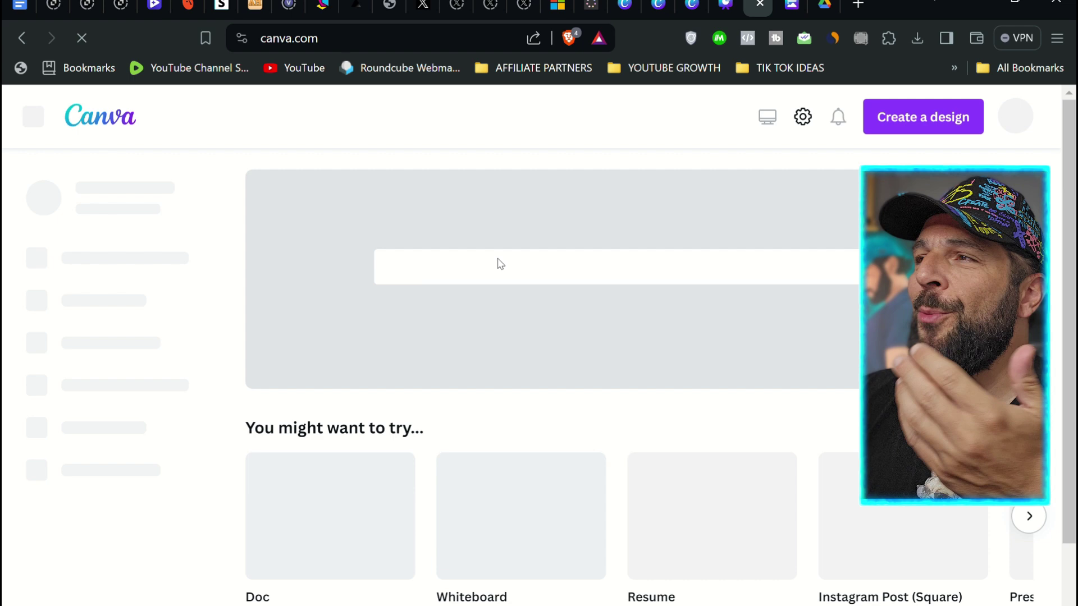
{"action": "scroll", "coordinate": [409, 383], "scroll_direction": "down", "scroll_amount": 5}
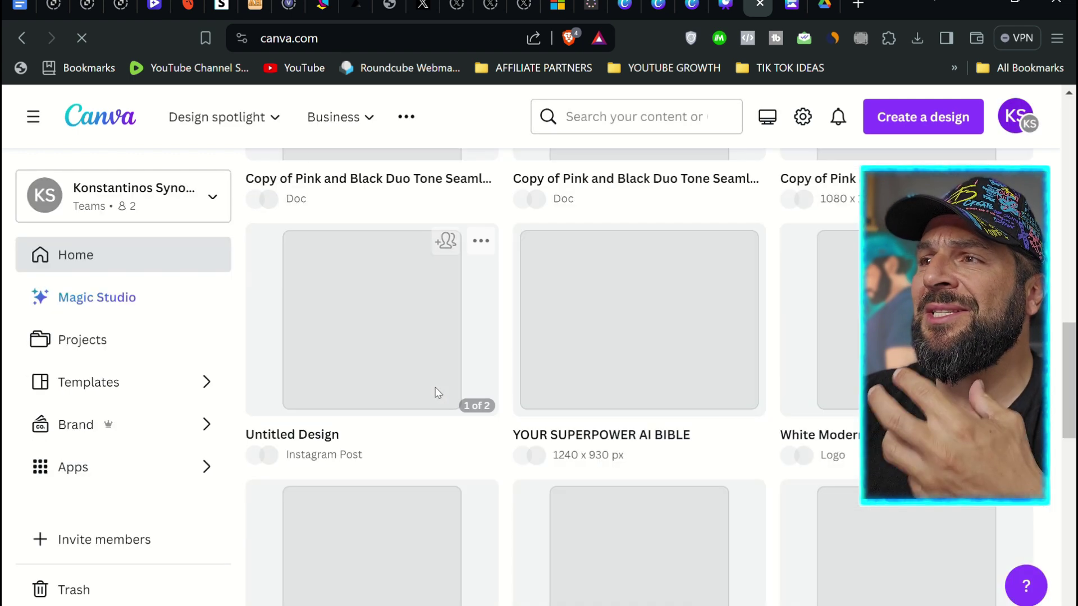
{"action": "scroll", "coordinate": [438, 393], "scroll_direction": "down", "scroll_amount": 5}
{"action": "scroll", "coordinate": [442, 394], "scroll_direction": "down", "scroll_amount": 5}
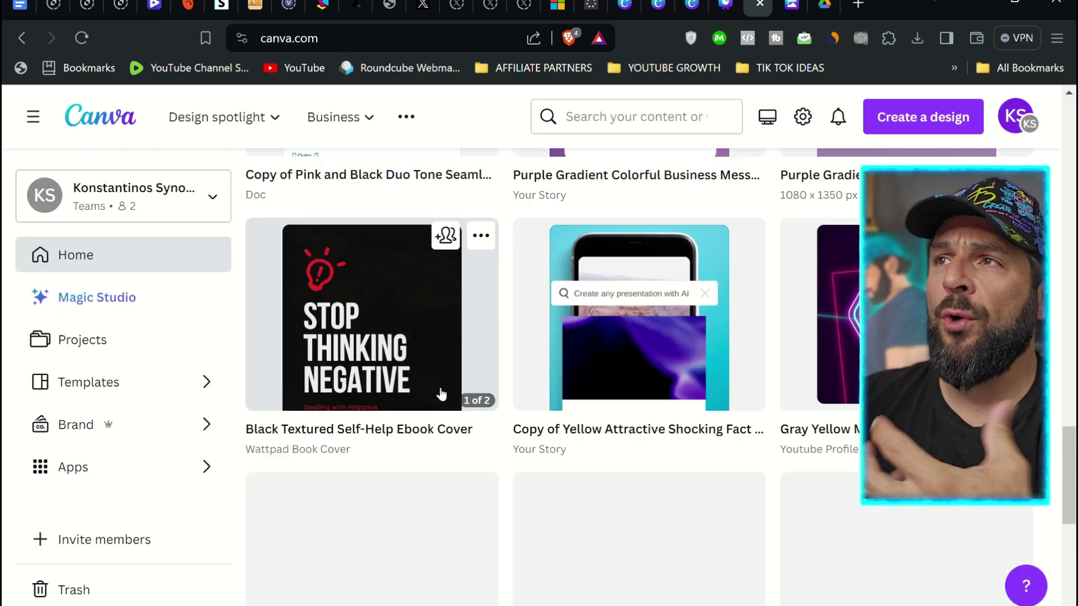
{"action": "scroll", "coordinate": [444, 393], "scroll_direction": "down", "scroll_amount": 10}
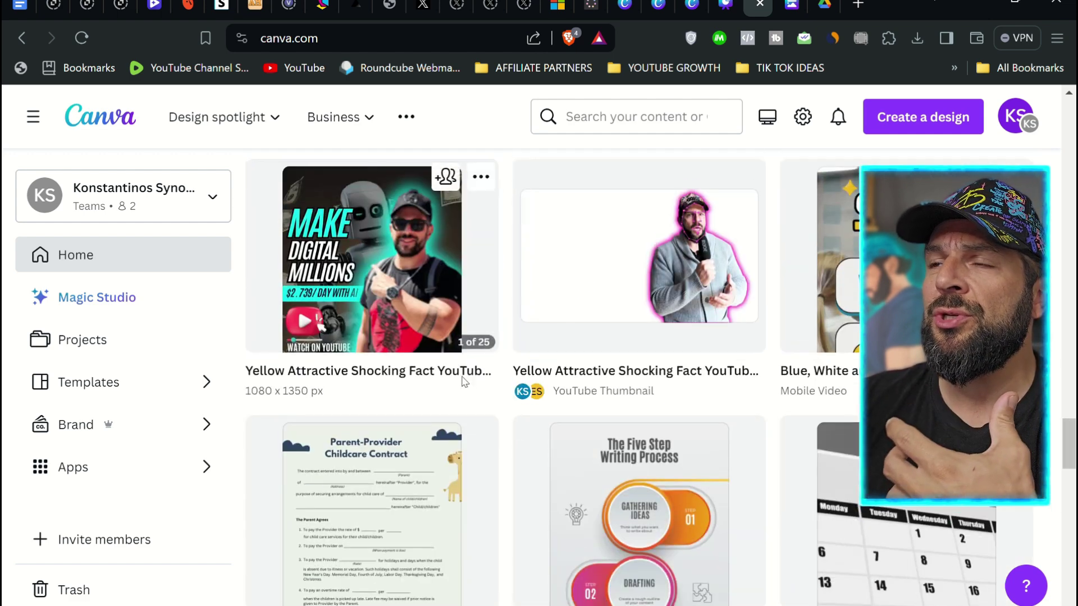
{"action": "scroll", "coordinate": [438, 376], "scroll_direction": "down", "scroll_amount": 5}
{"action": "left_click", "coordinate": [408, 363]}
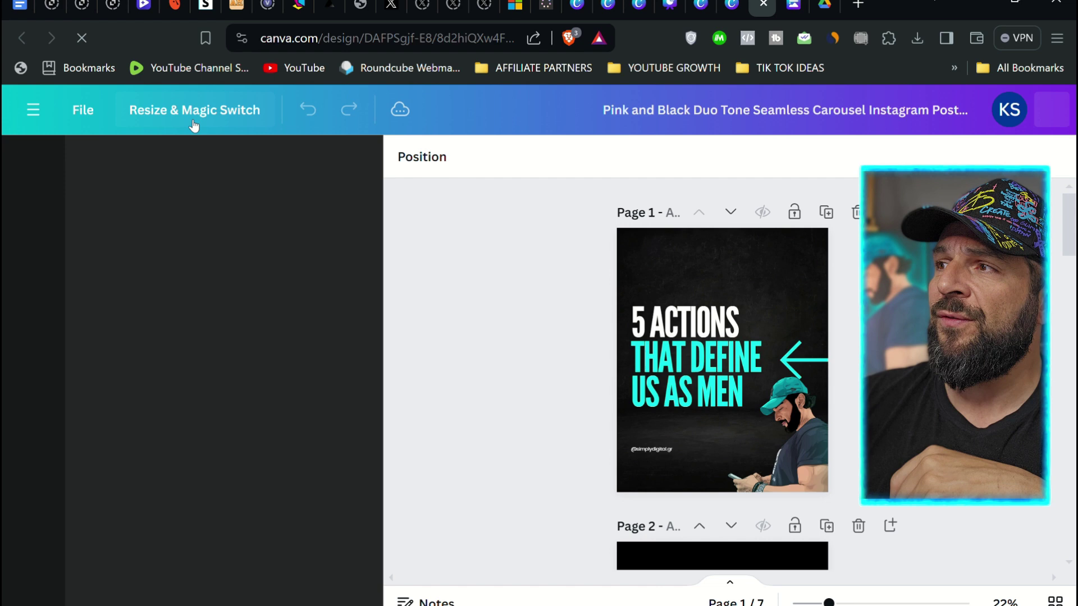
Step: Convert the carousel into a Blog post Doc and open it
{"action": "left_click", "coordinate": [189, 118]}
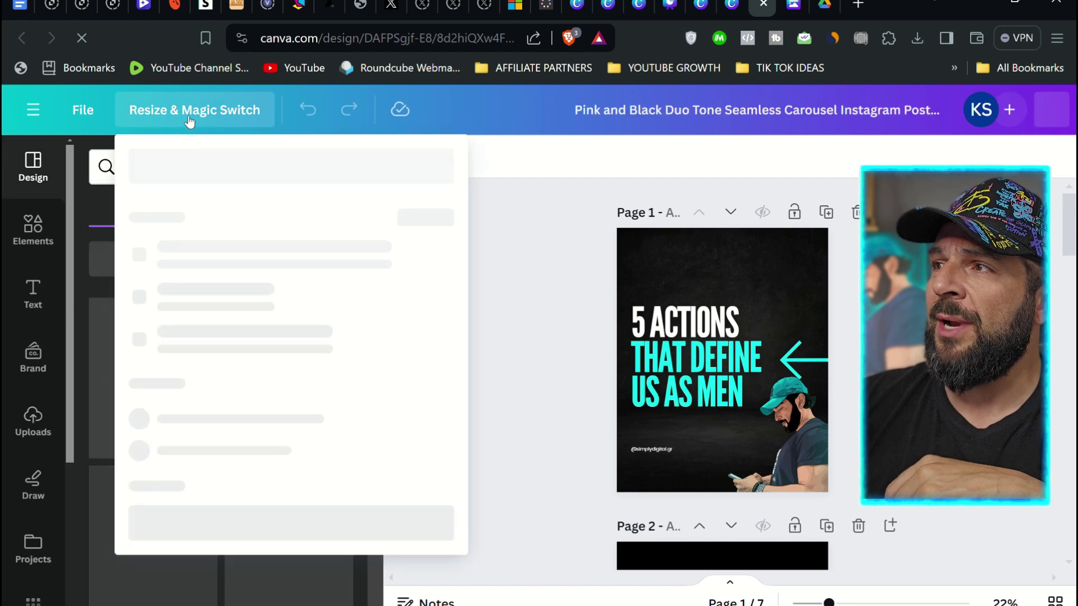
{"action": "left_click", "coordinate": [265, 321]}
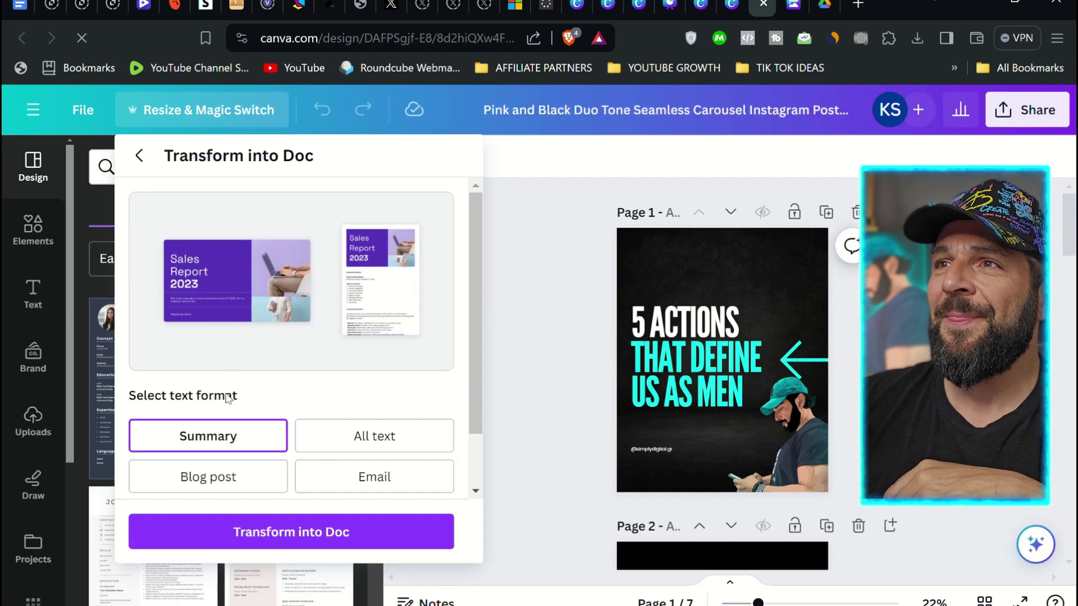
{"action": "left_click", "coordinate": [225, 479]}
{"action": "left_click", "coordinate": [251, 532]}
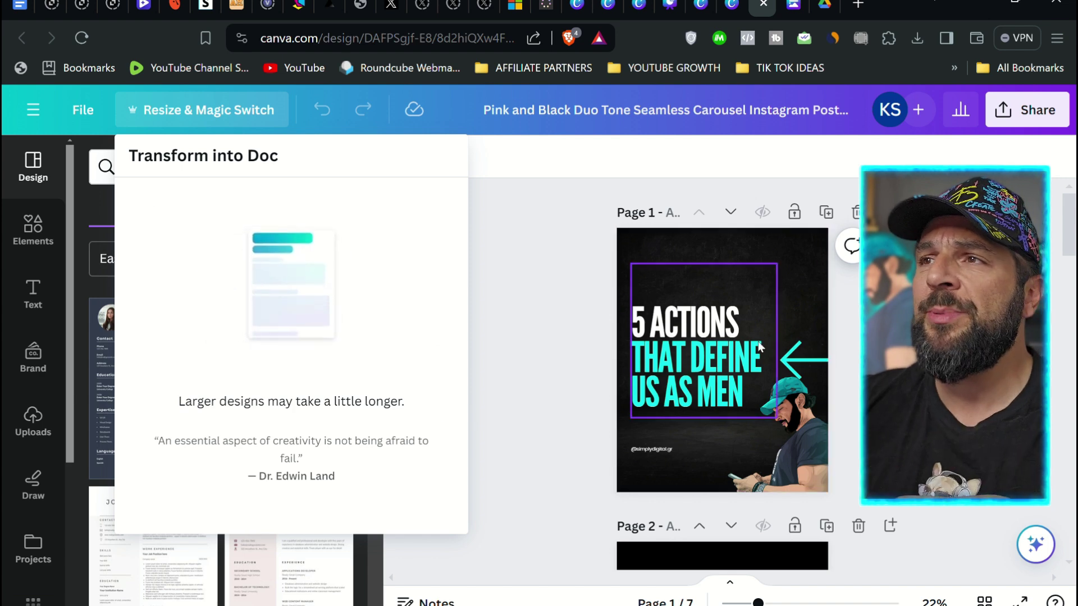
{"action": "left_click", "coordinate": [299, 296]}
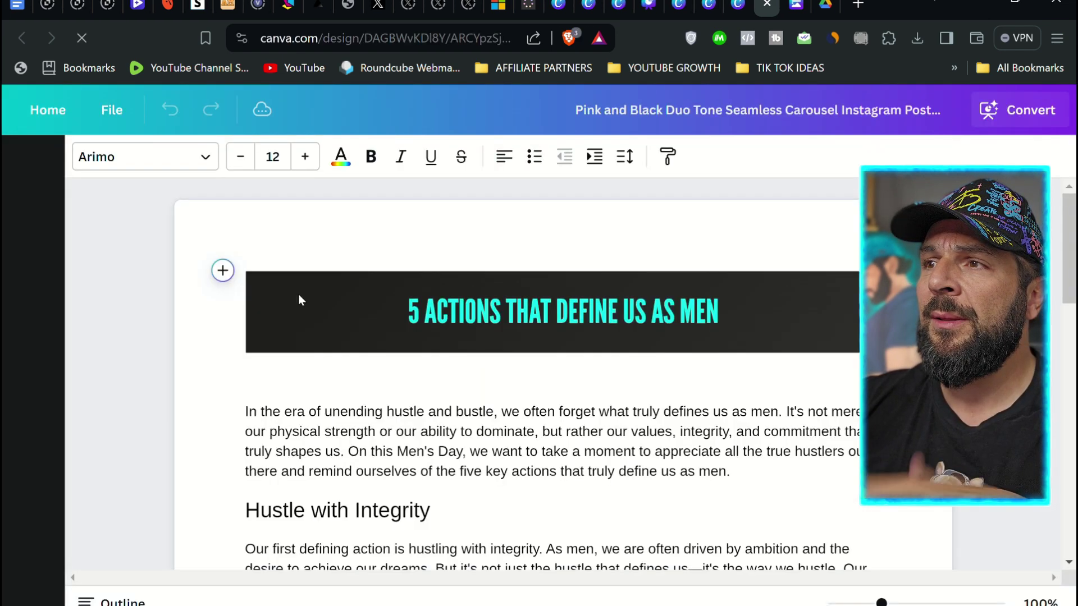
Step: Read through the 5 ACTIONS THAT DEFINE US AS MEN article to Respect Everyone, Fear No One
{"action": "left_click", "coordinate": [299, 298]}
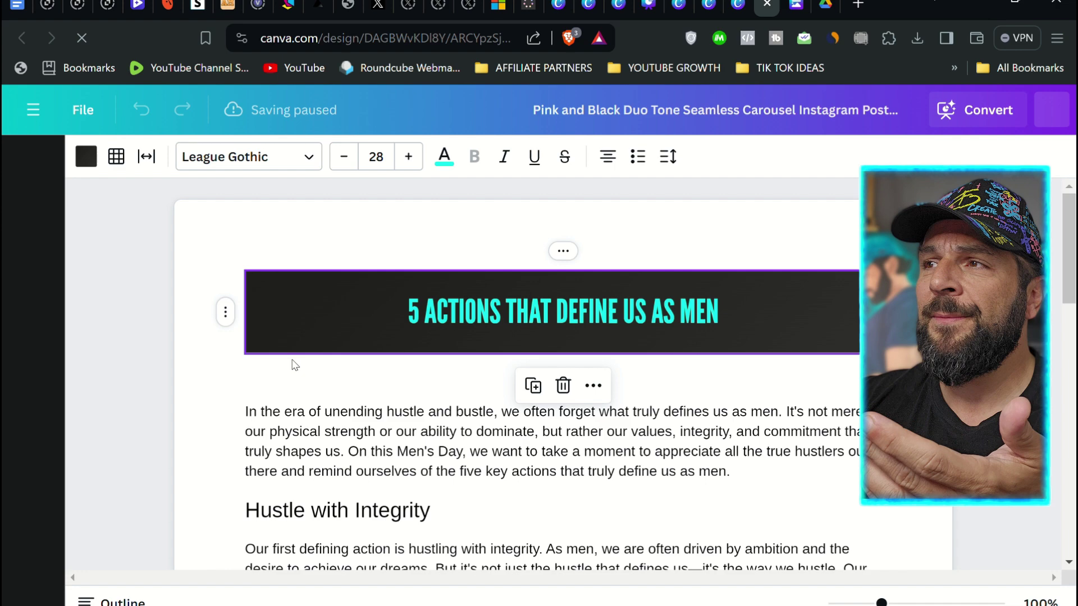
{"action": "scroll", "coordinate": [302, 370], "scroll_direction": "down", "scroll_amount": 3}
{"action": "scroll", "coordinate": [303, 371], "scroll_direction": "down", "scroll_amount": 12}
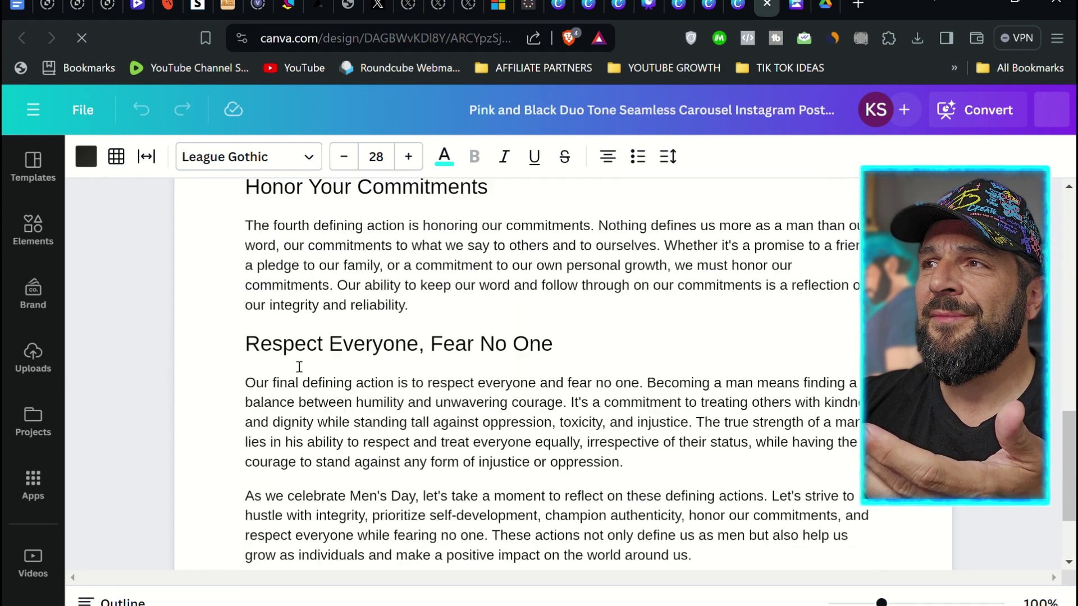
{"action": "scroll", "coordinate": [299, 368], "scroll_direction": "up", "scroll_amount": 15}
Step: Select the Doc's article text under the title and bring up Magic Write options like Summarize and Rewrite
{"action": "left_click", "coordinate": [238, 418]}
{"action": "key", "text": "ctrl+a"}
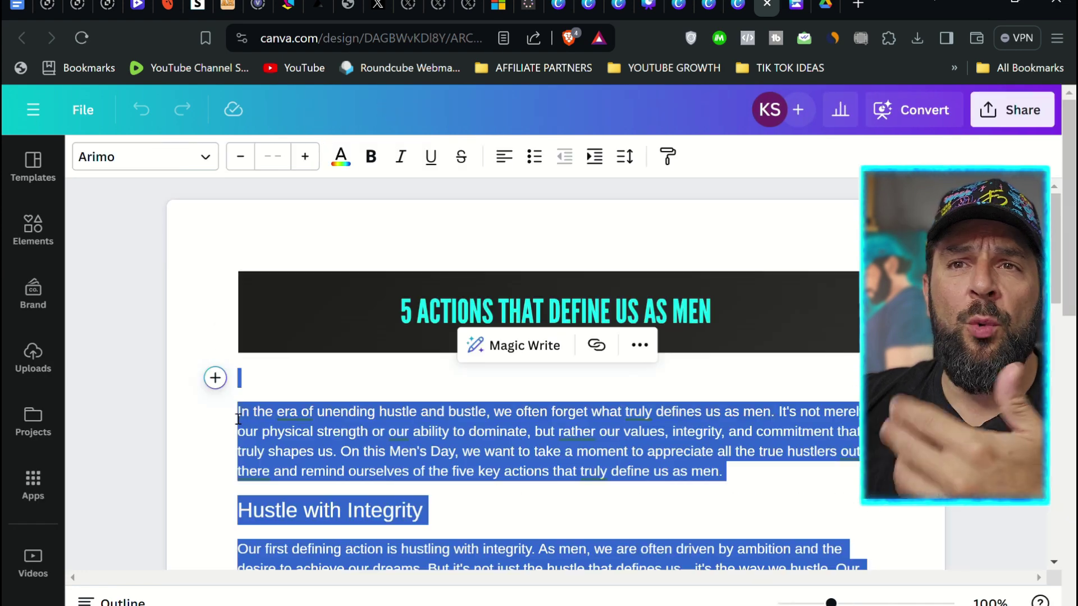
{"action": "left_click", "coordinate": [528, 352]}
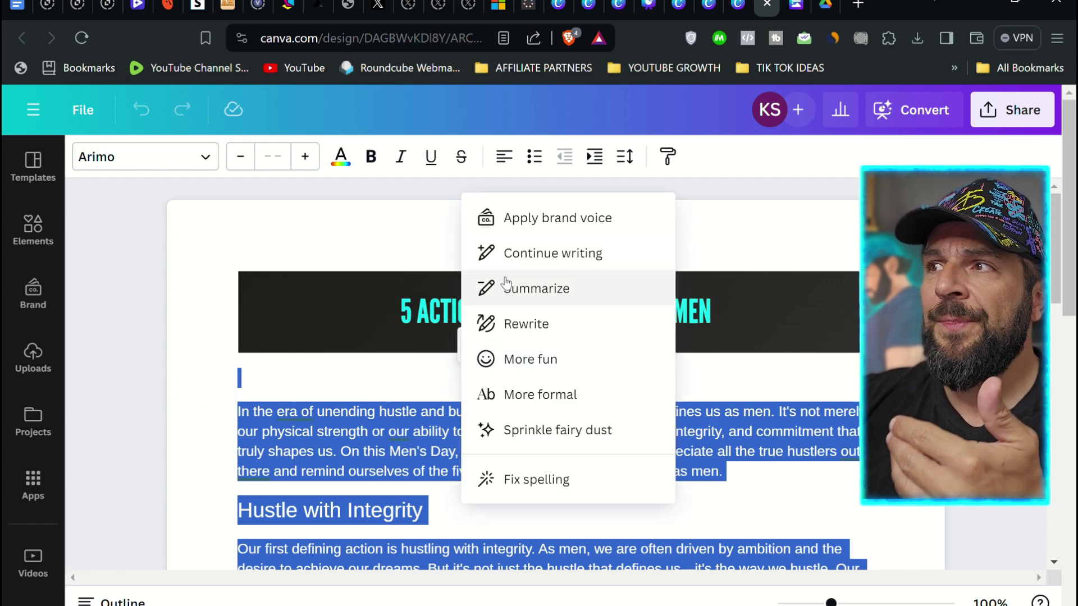